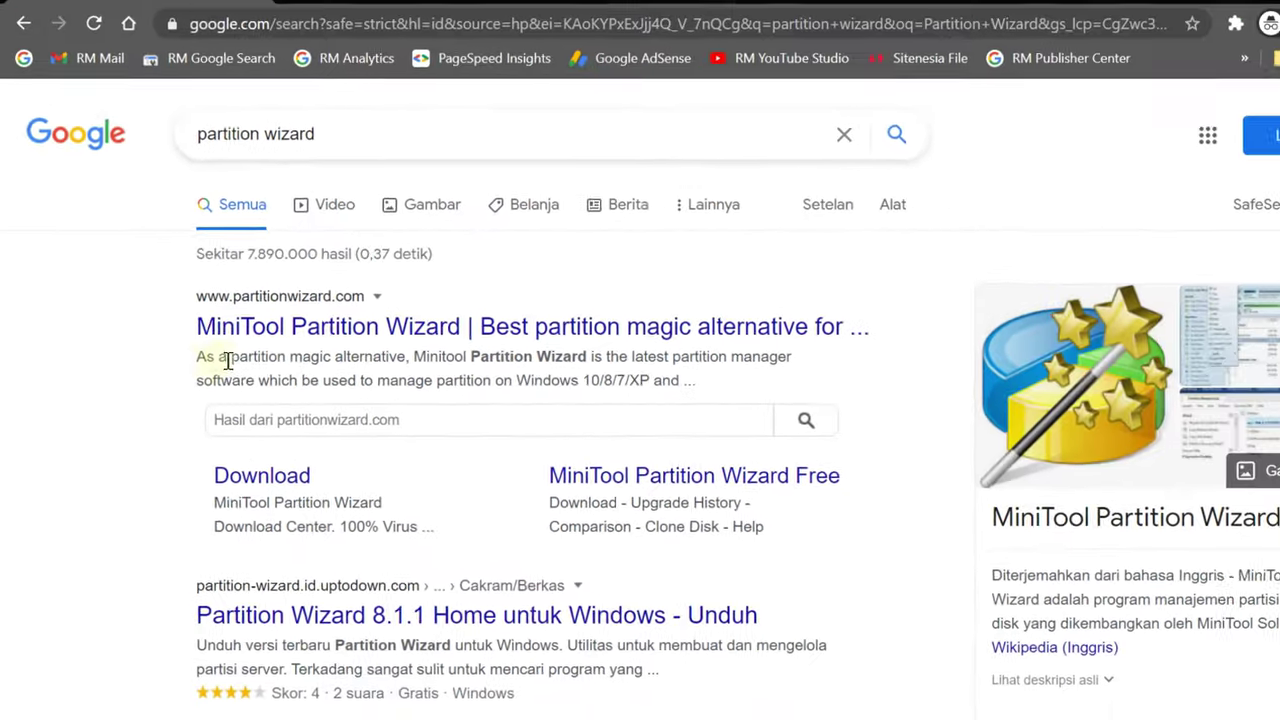
Open the official MiniTool Partition Wizard website from the search results and accept its cookies
click(421, 335)
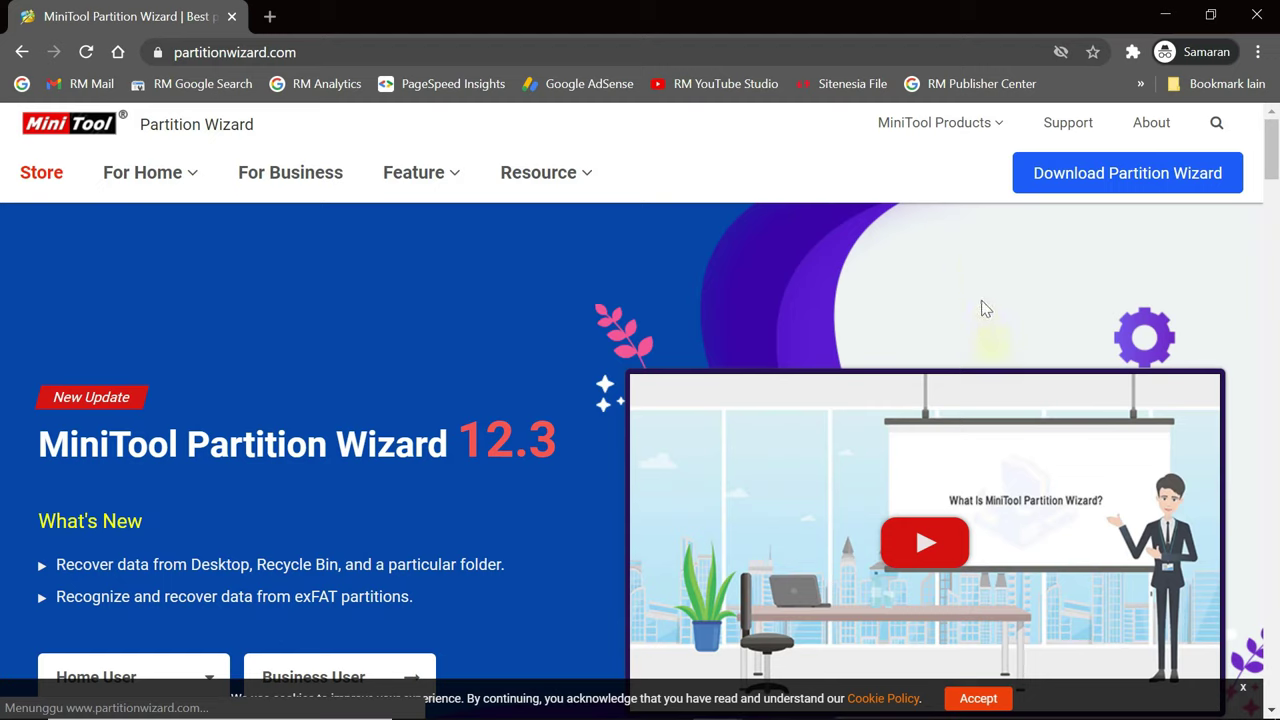
click(979, 699)
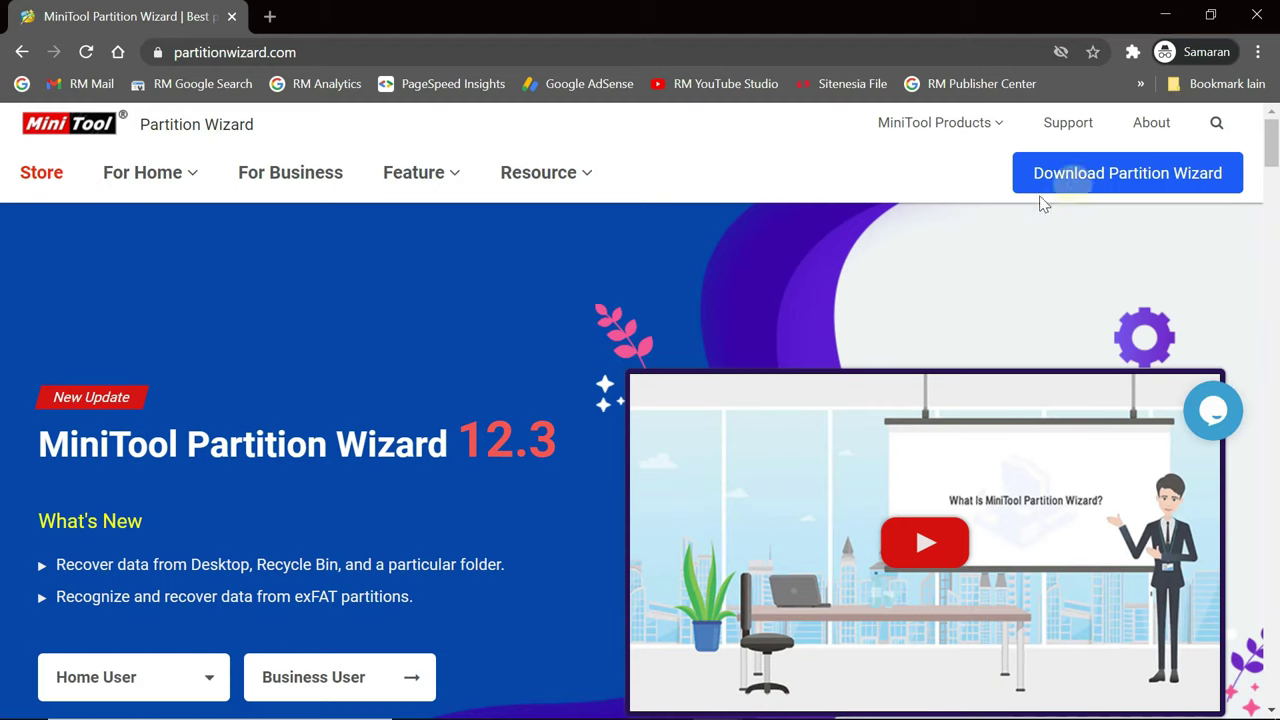
scroll(571, 297, down, 4)
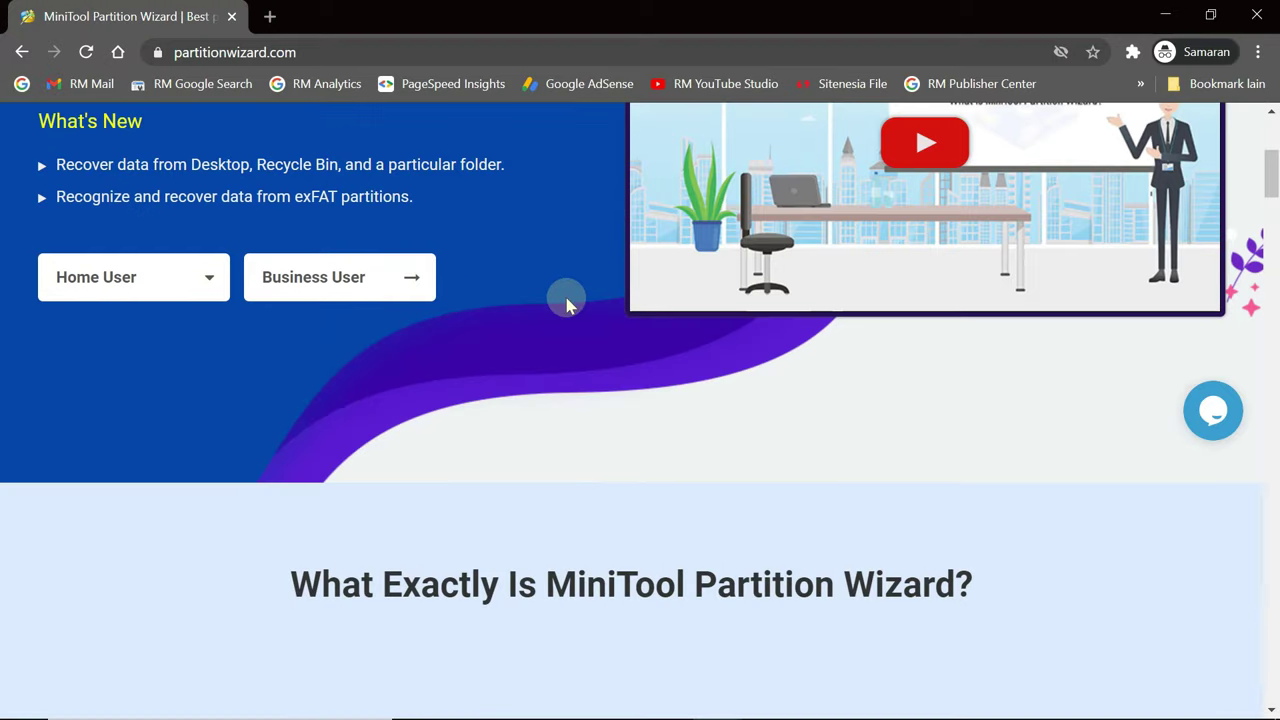
scroll(567, 304, down, 10)
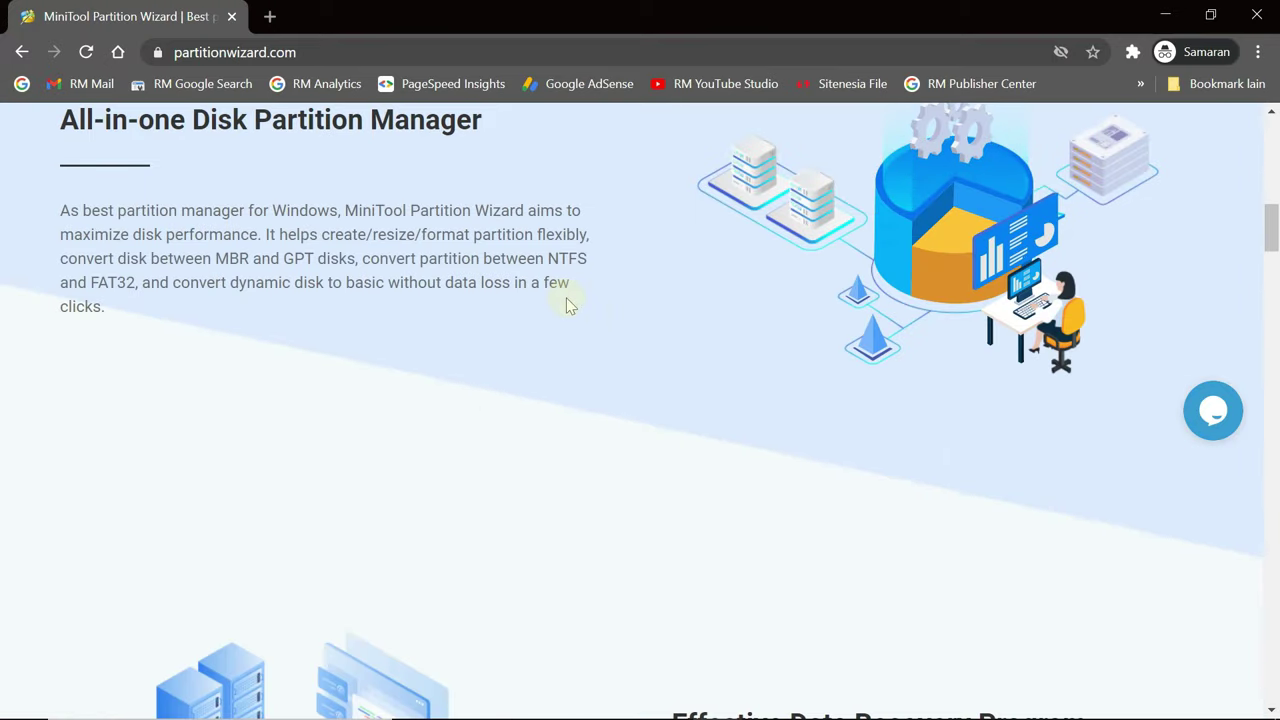
scroll(566, 304, down, 12)
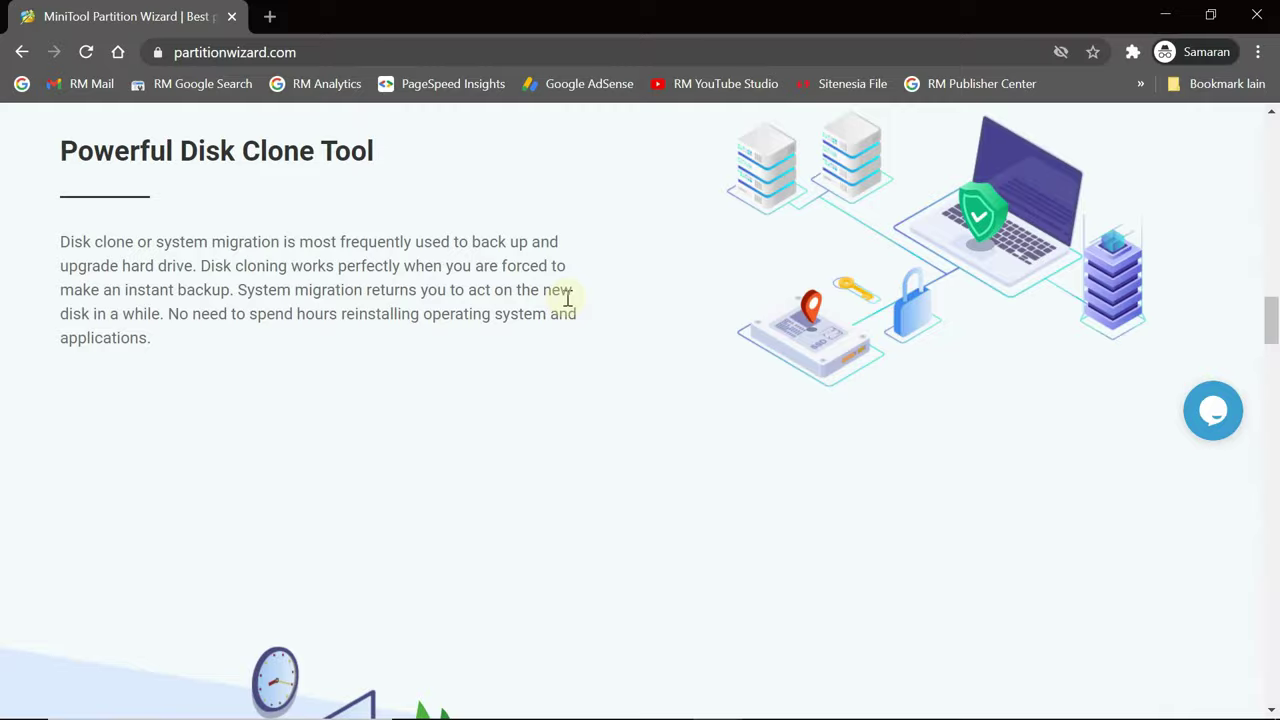
scroll(566, 304, down, 20)
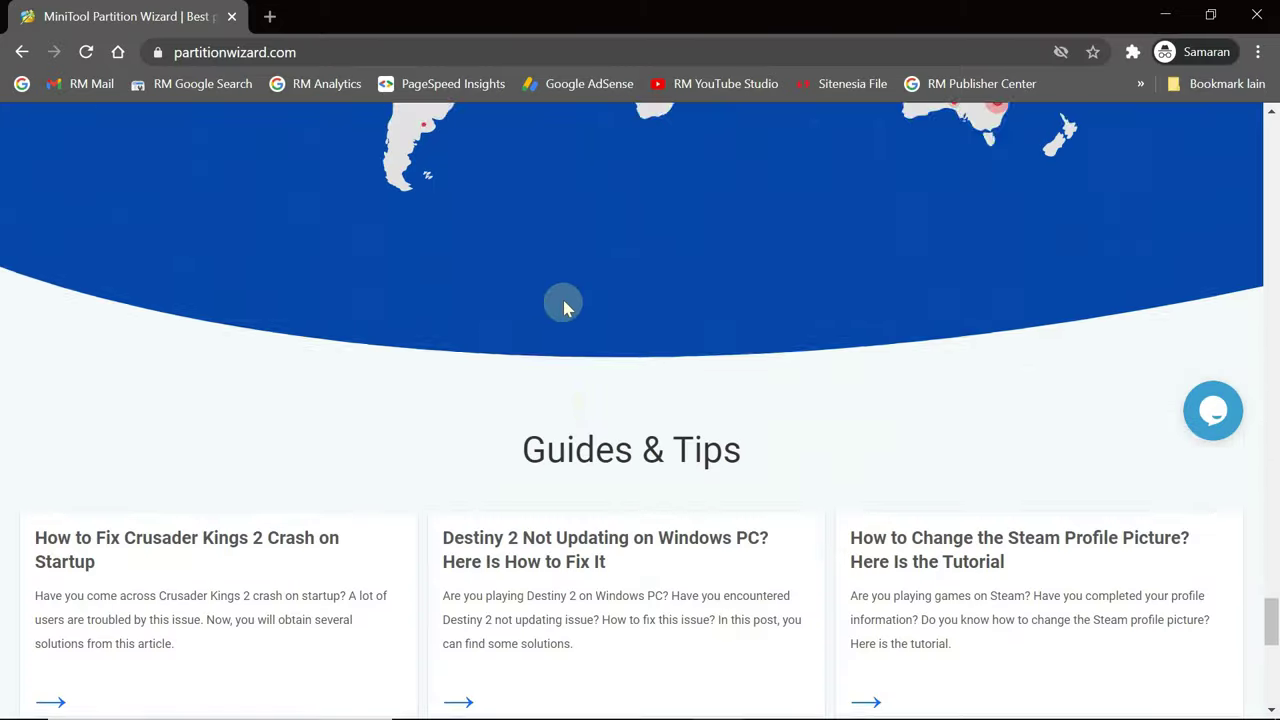
scroll(565, 310, down, 8)
drag(1268, 690, 1220, 155)
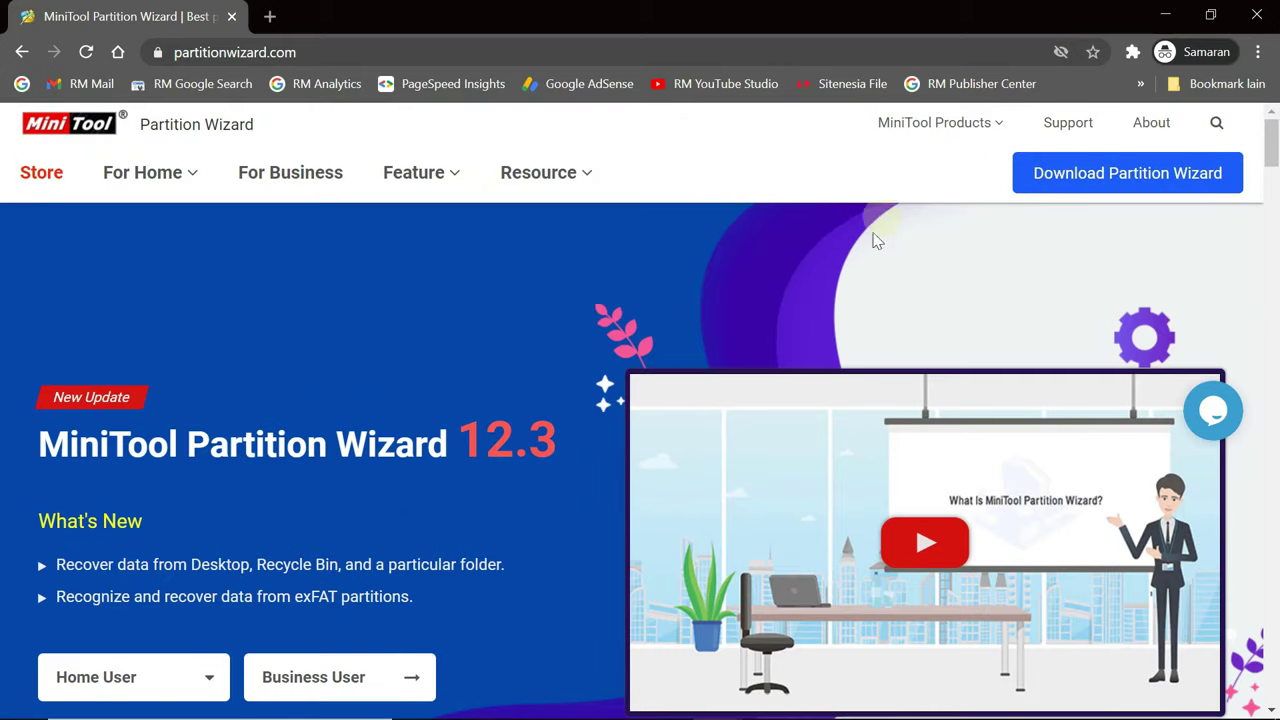
Download the Free Edition of Partition Wizard and save pw1203-free-online.exe in the Downloads folder
mouse_move(1108, 181)
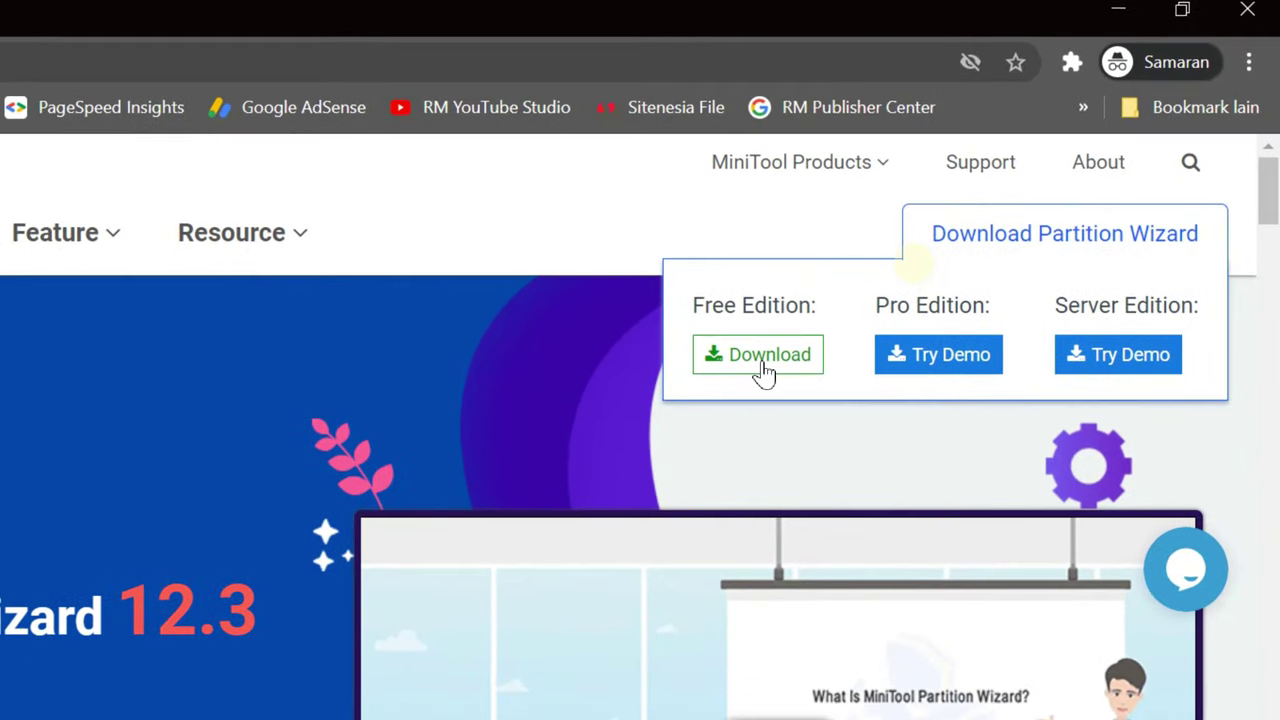
click(764, 370)
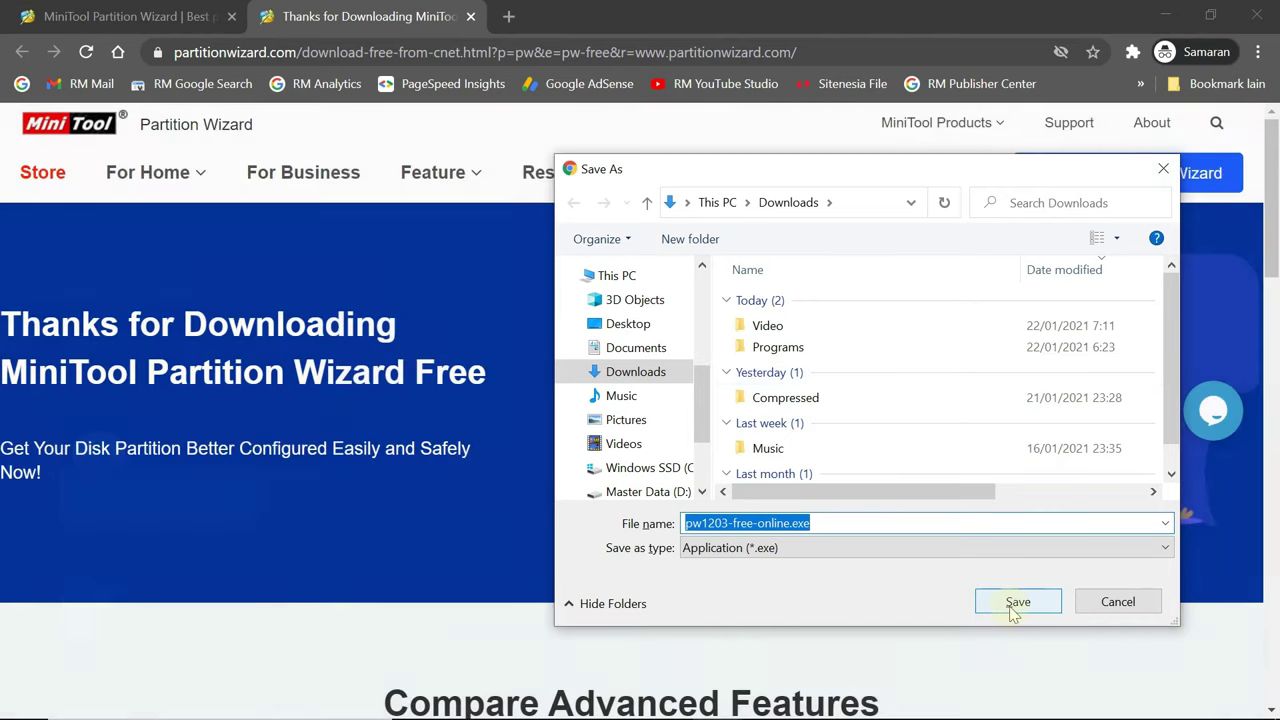
click(1016, 602)
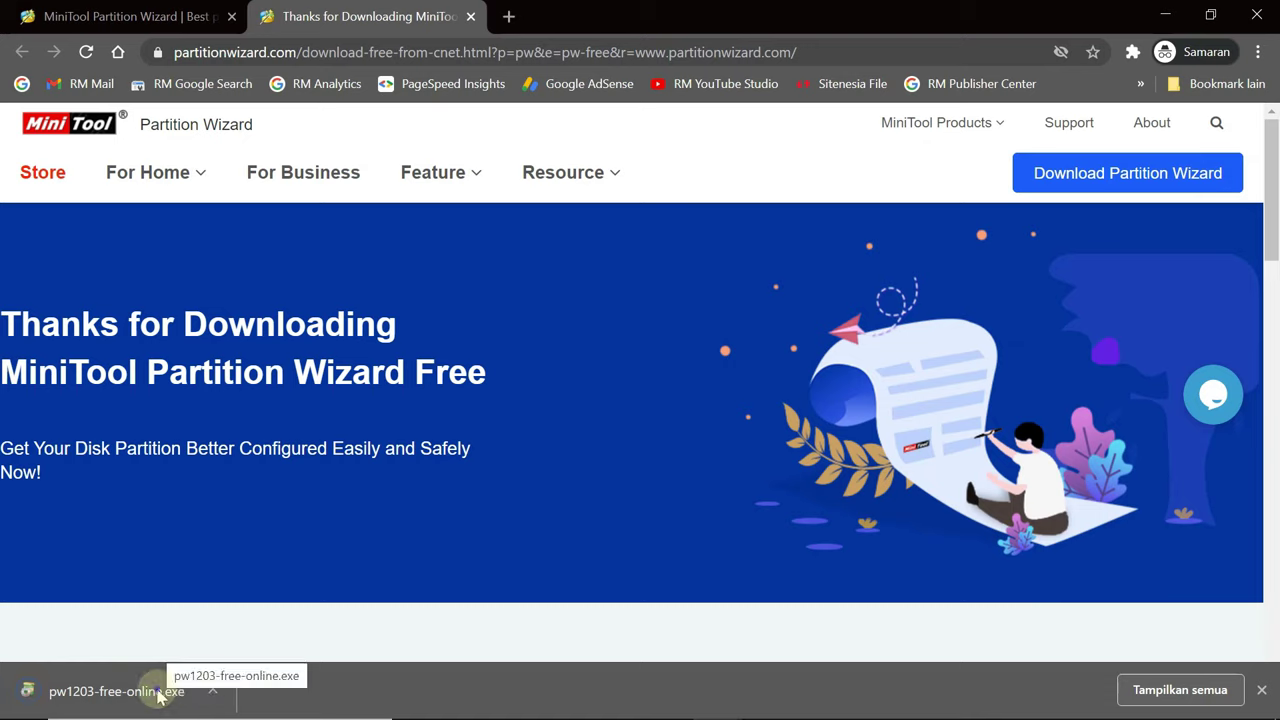
Start the downloaded installer with English as the setup language and decline uninstalling the previous installation
click(158, 697)
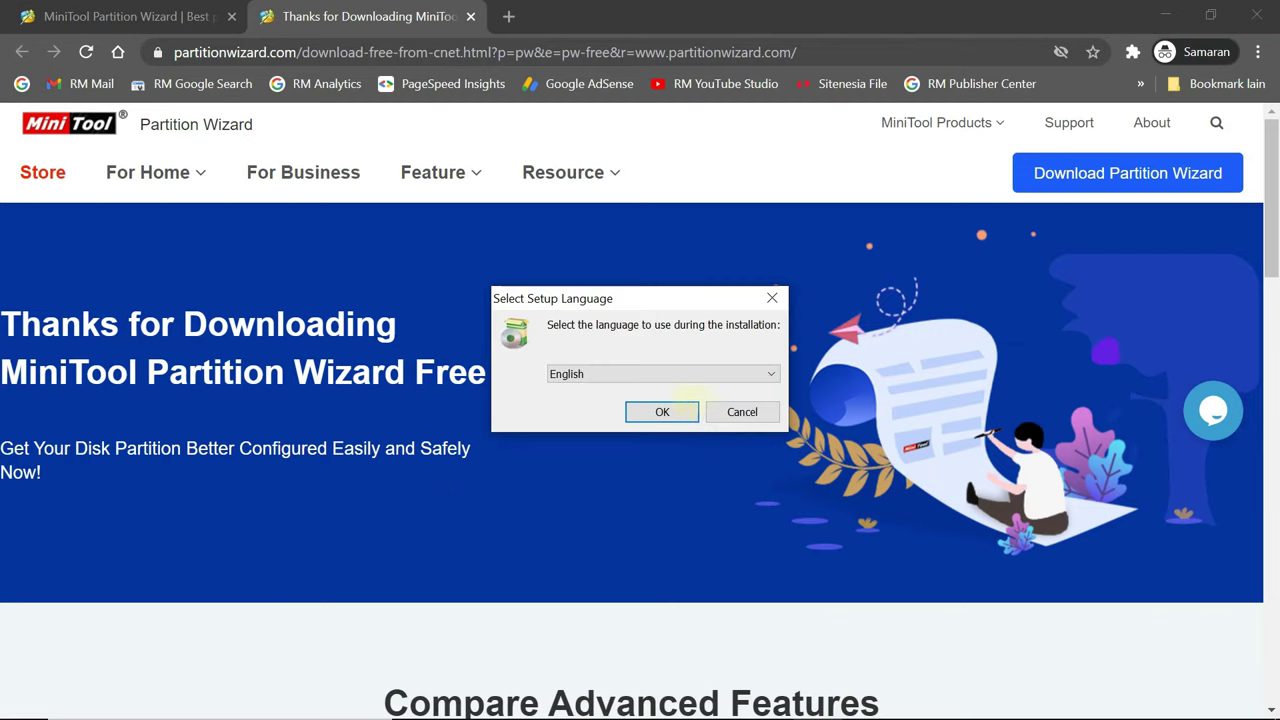
click(686, 410)
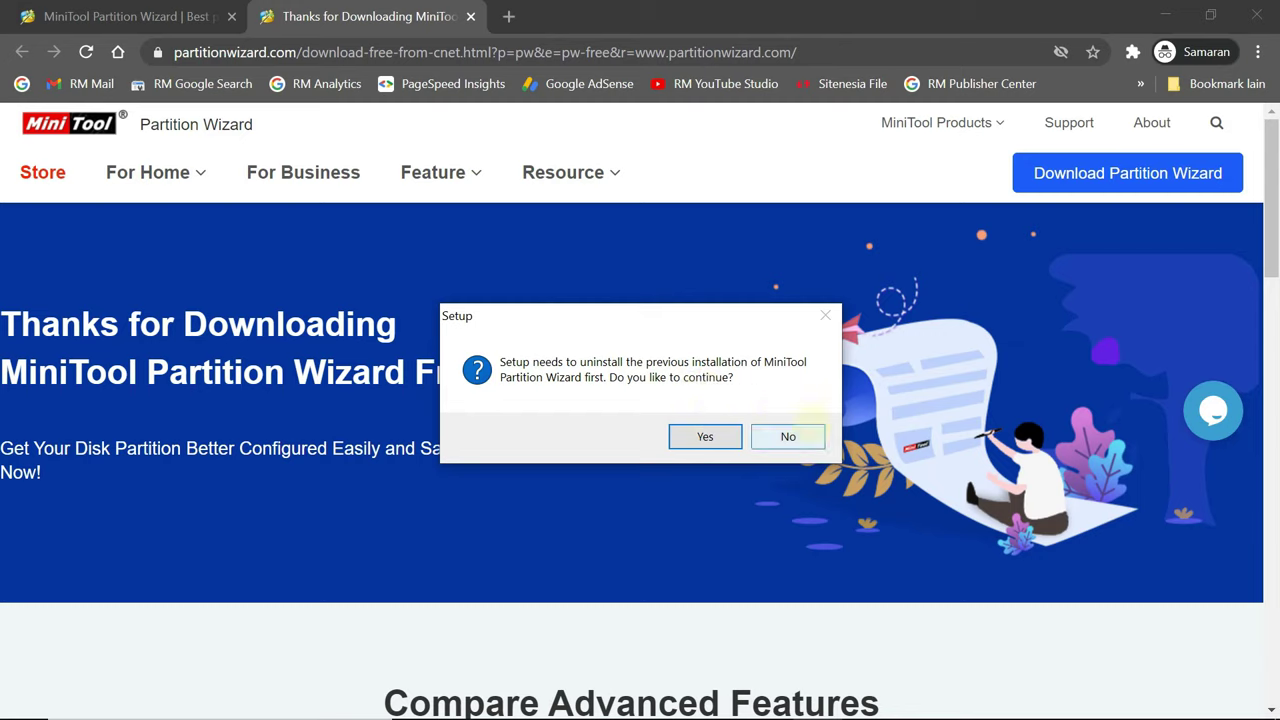
click(788, 437)
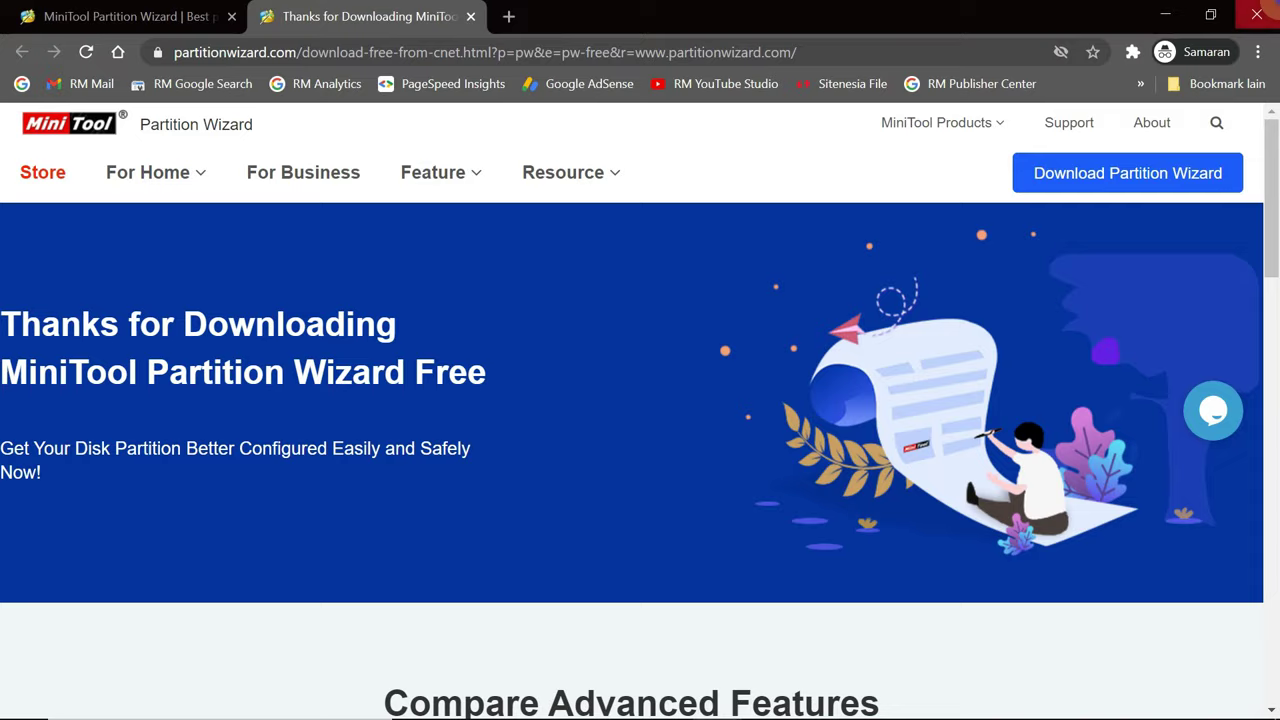
Close the browser and launch MiniTool Partition Wizard from the desktop, dismissing its promotional message
click(1257, 14)
right_click(658, 167)
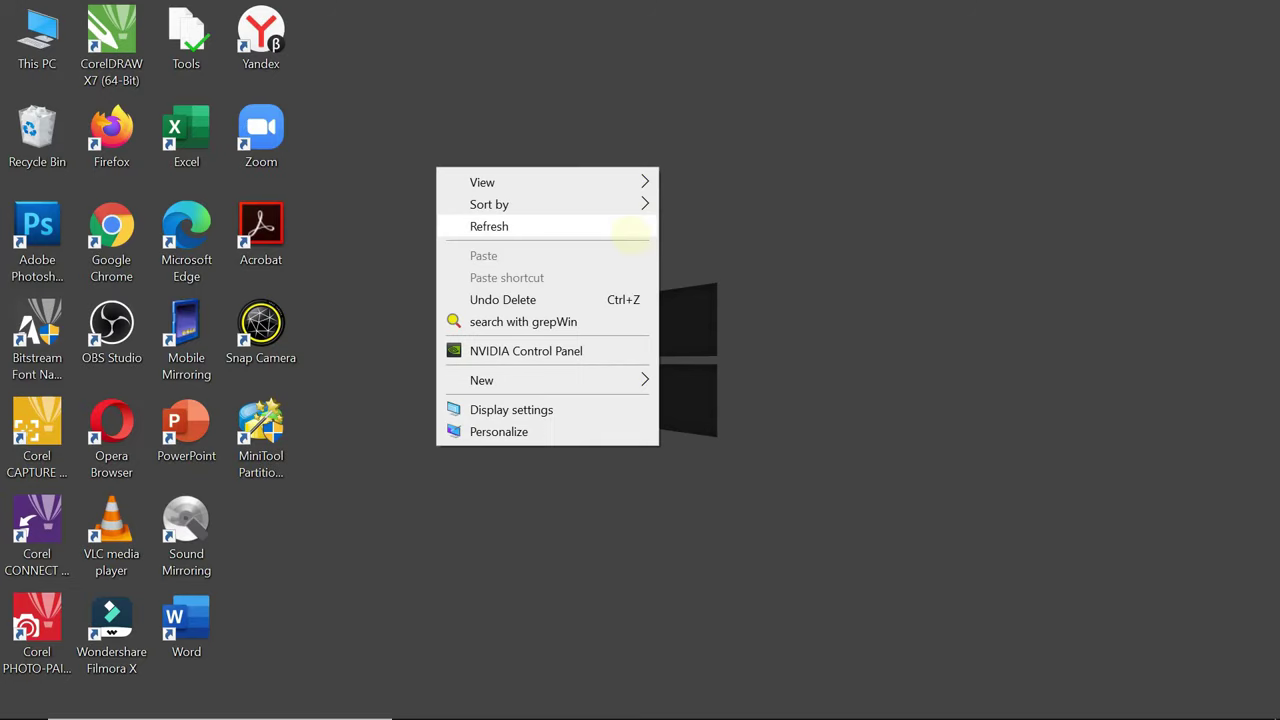
click(628, 226)
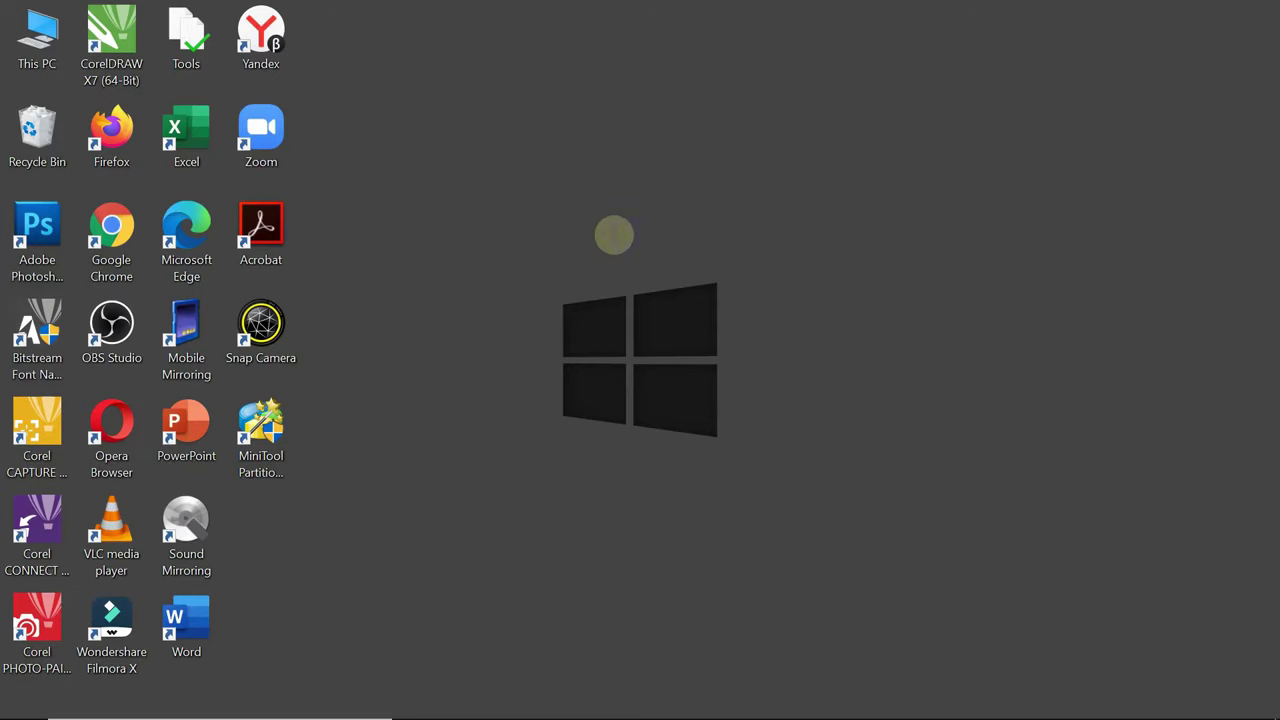
click(268, 440)
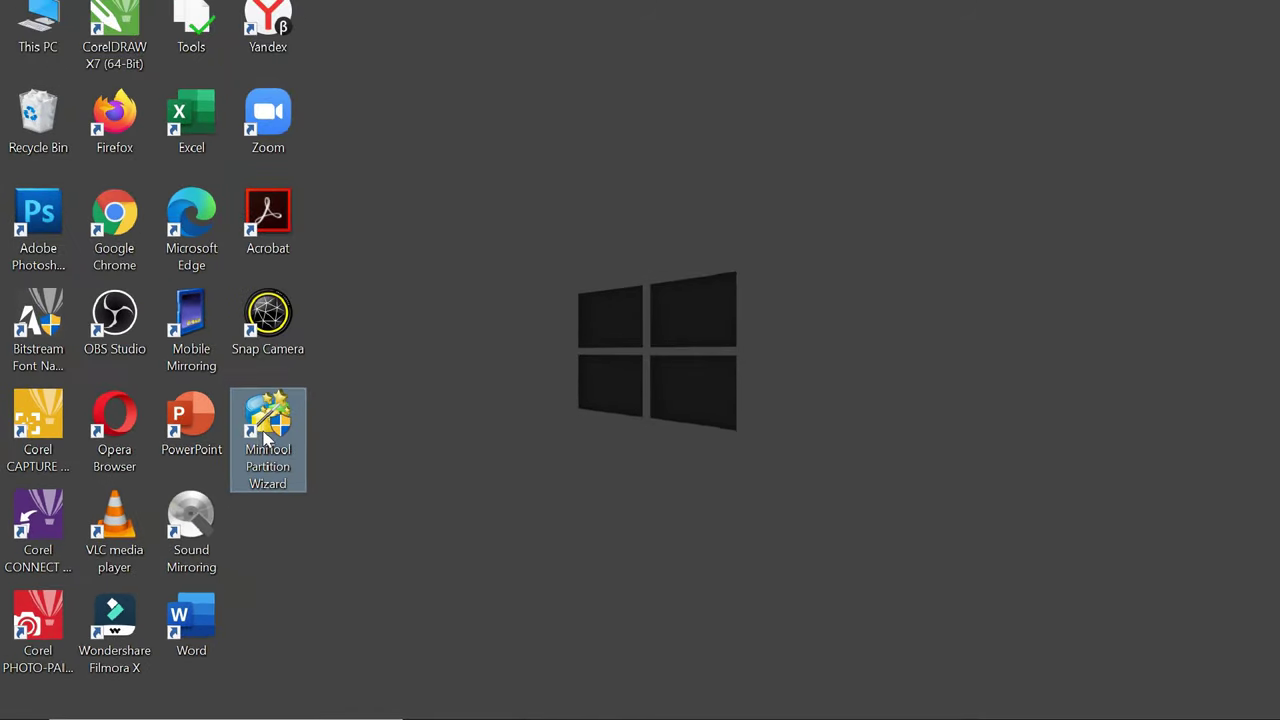
double_click(265, 438)
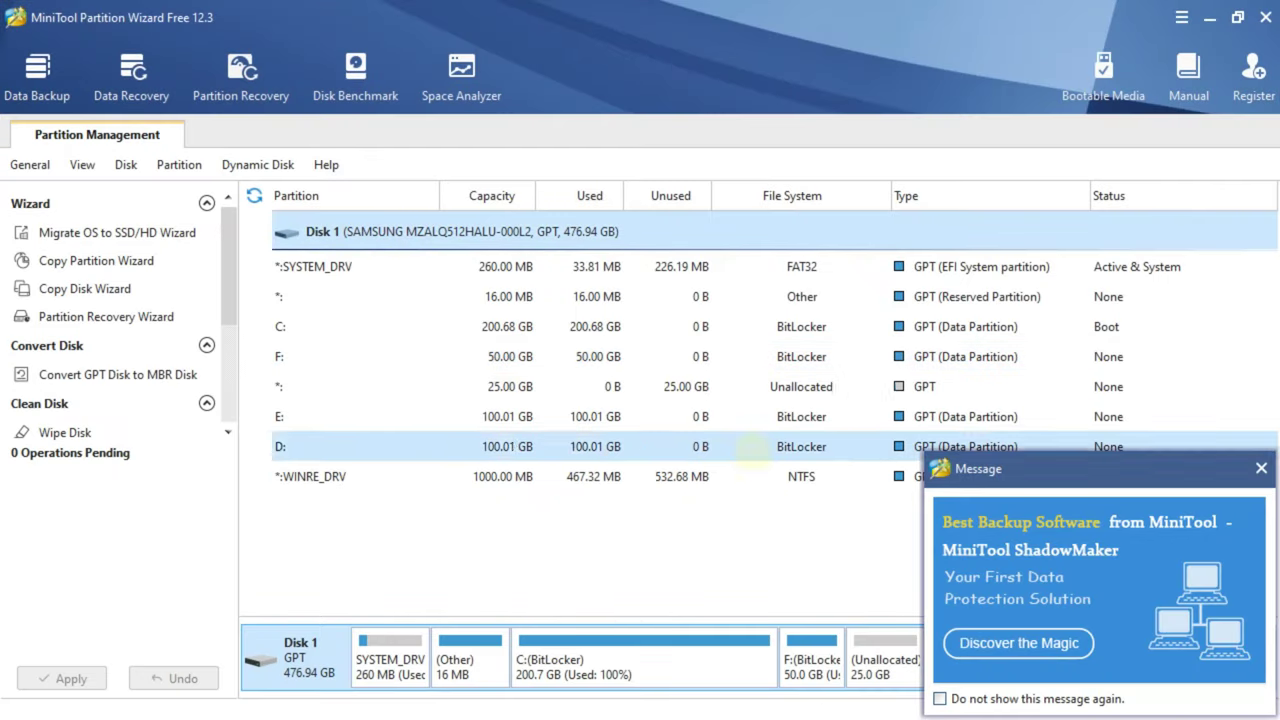
click(1261, 468)
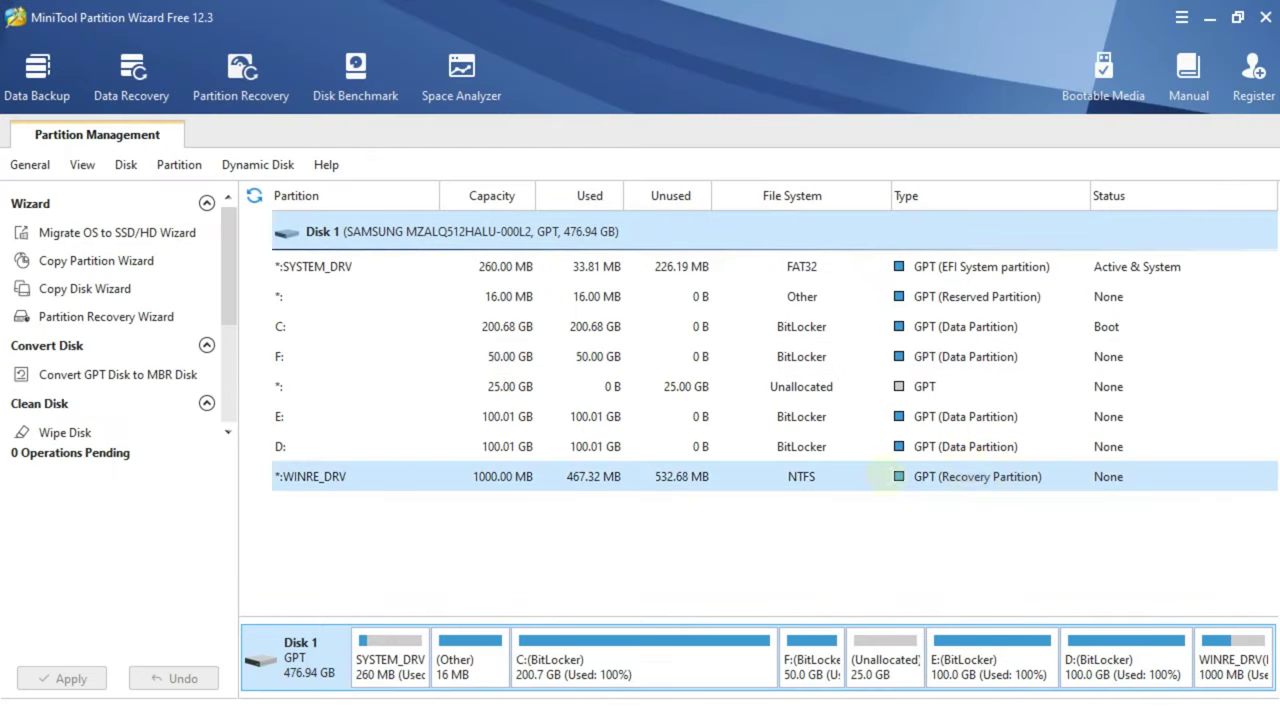
Create a 25 GB primary NTFS partition labelled Backup Data with drive letter G: in the unallocated space
click(603, 515)
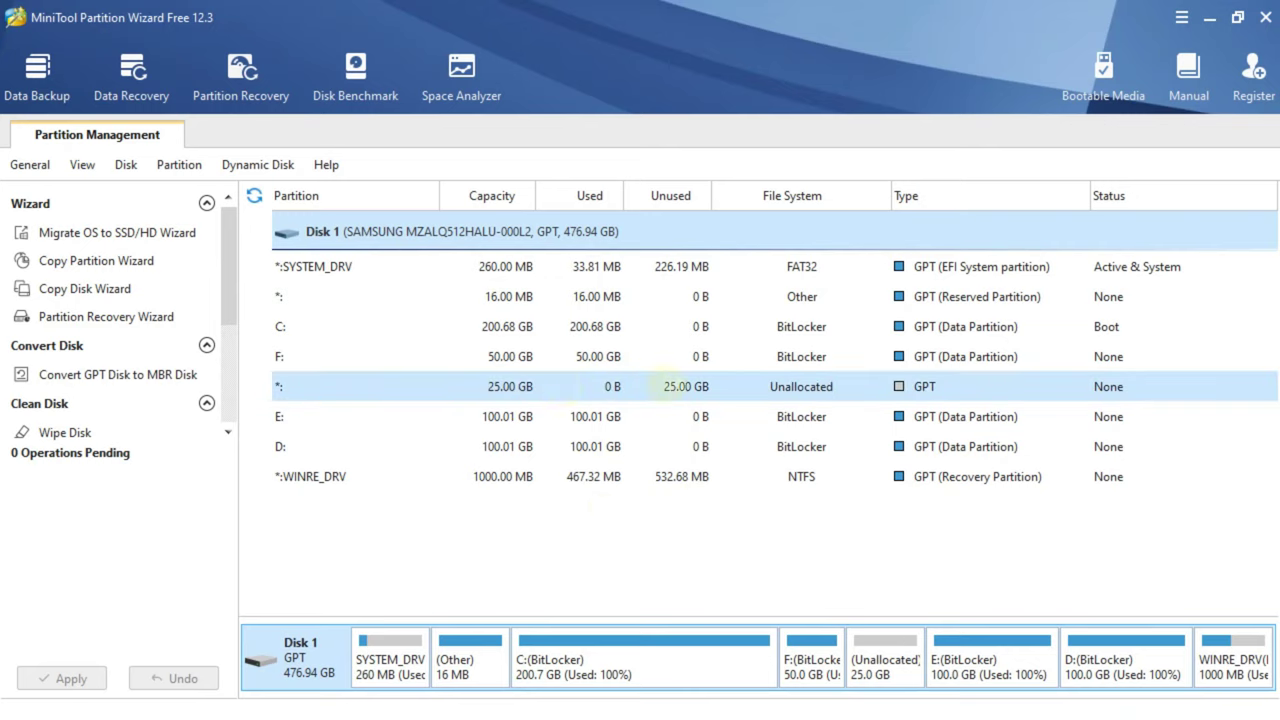
click(894, 657)
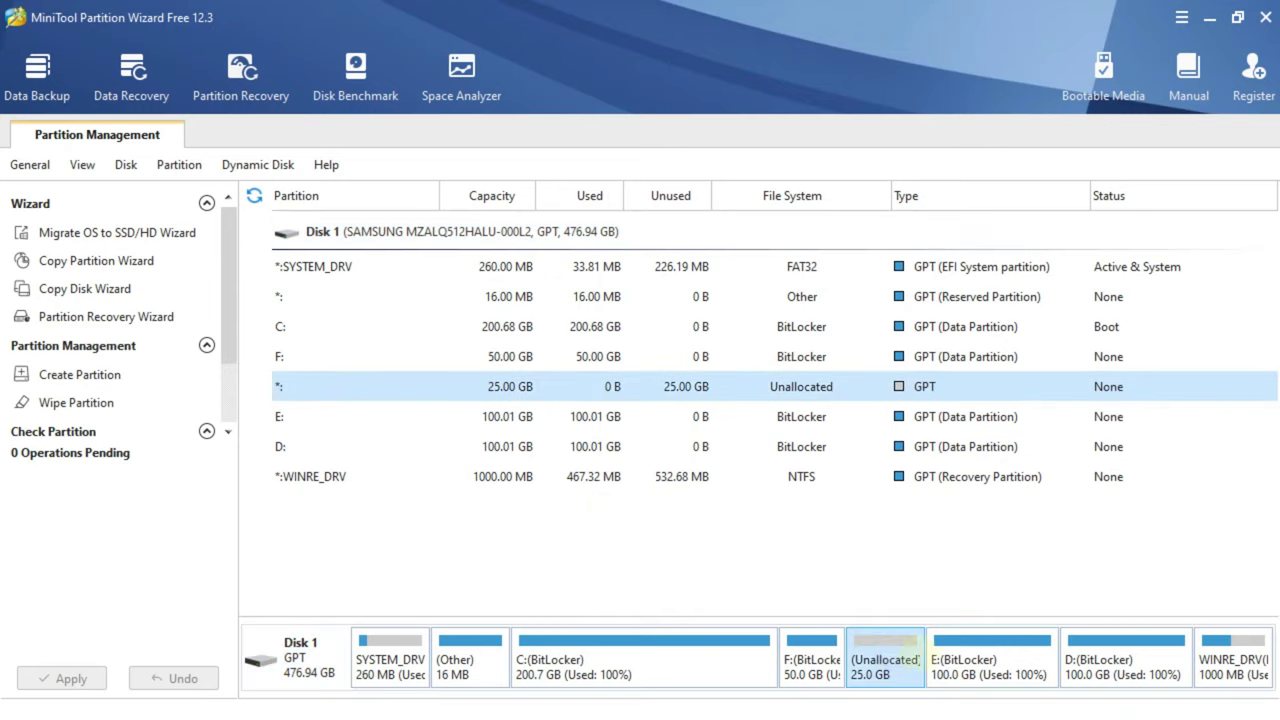
right_click(416, 381)
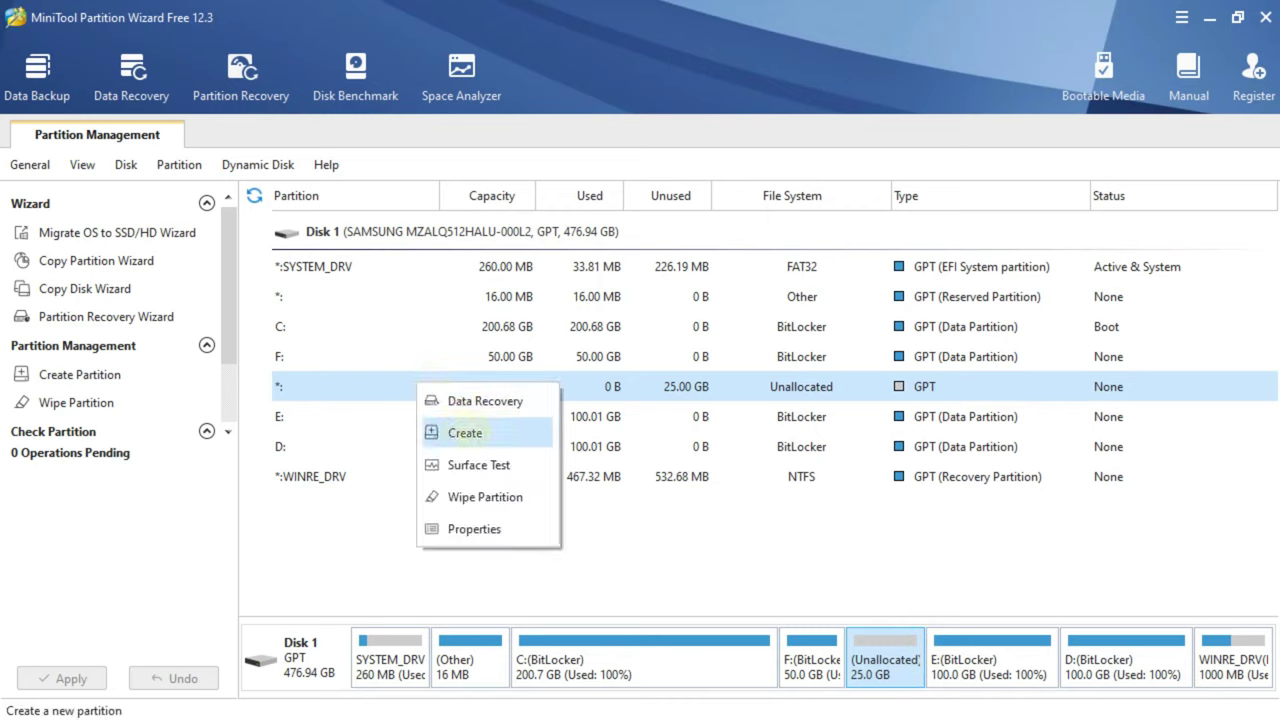
click(465, 432)
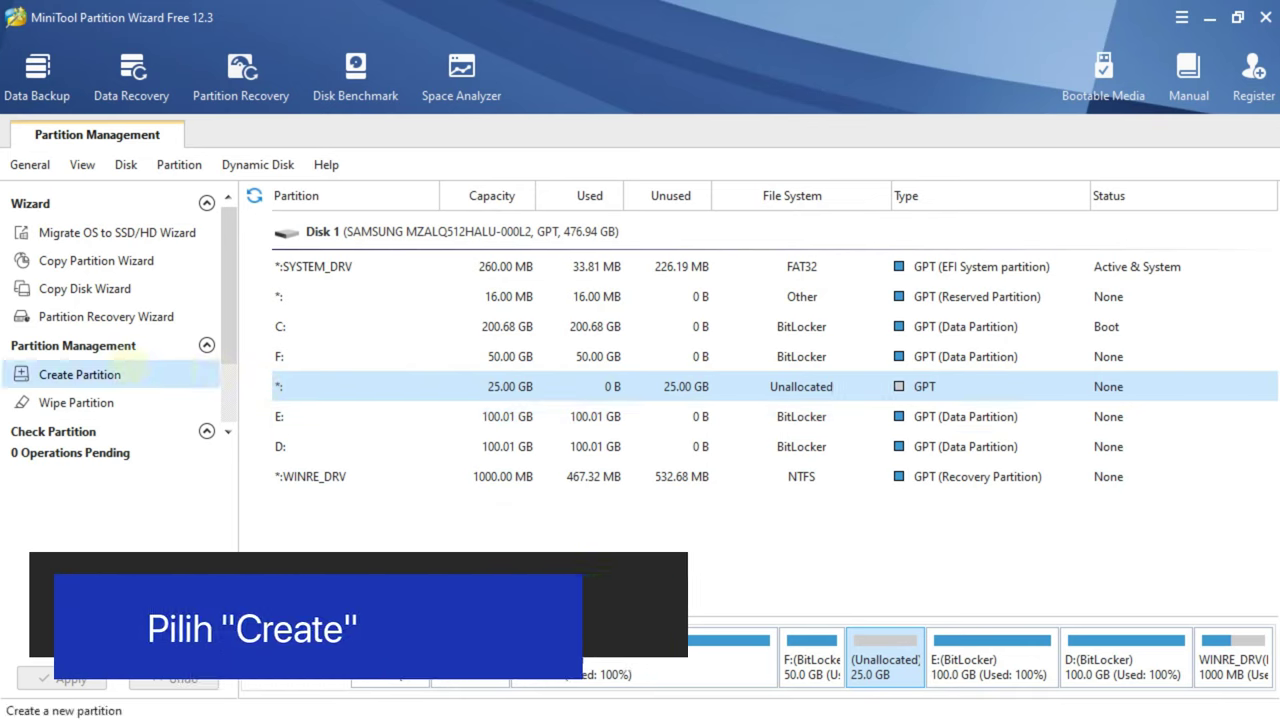
click(80, 374)
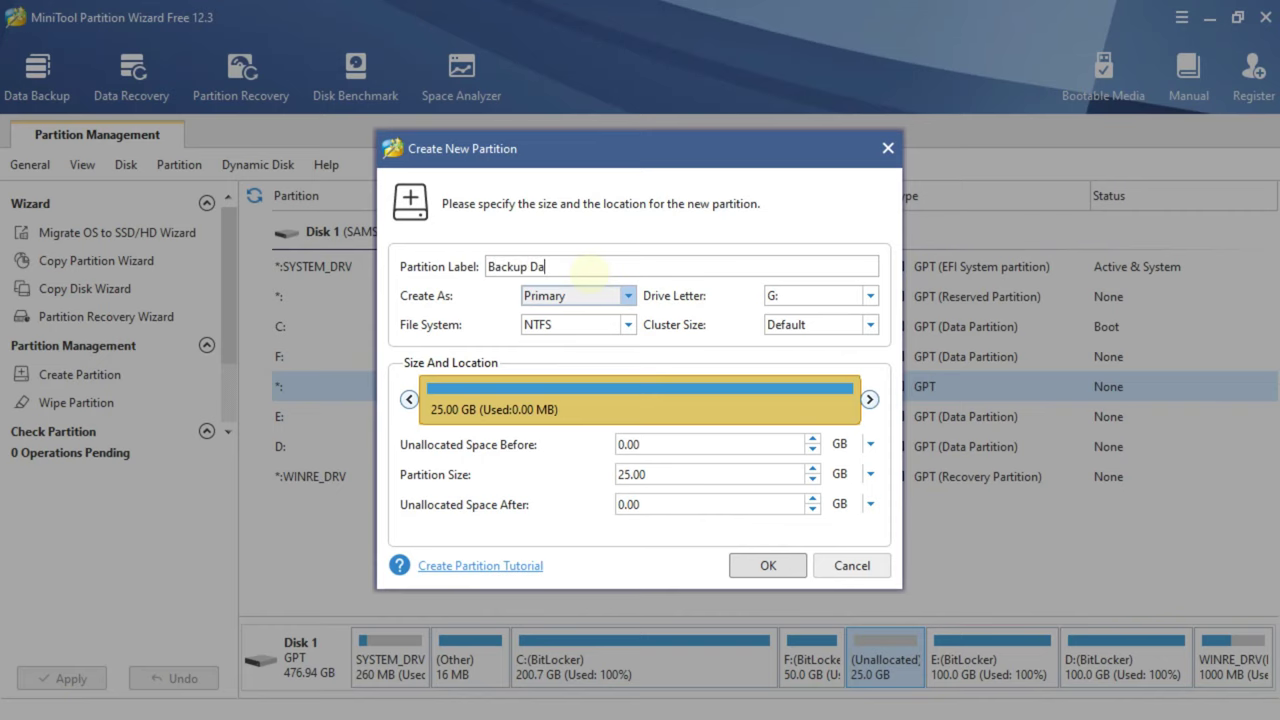
click(768, 565)
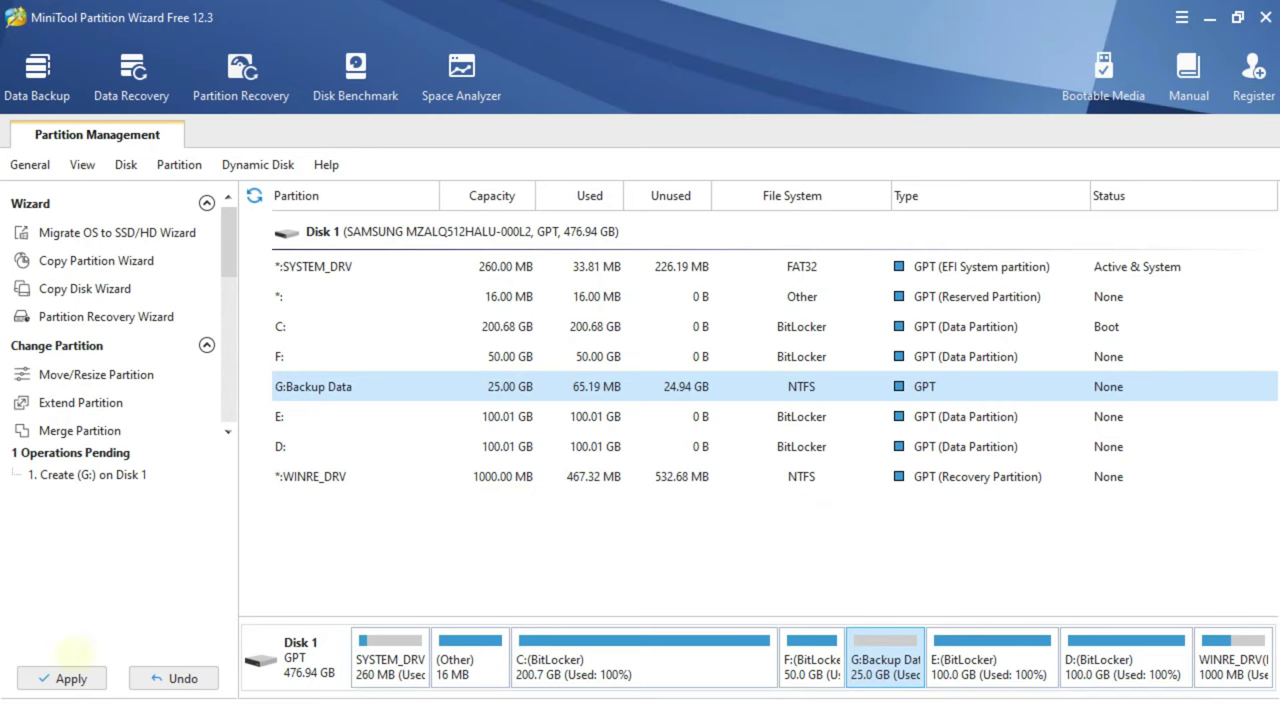
Apply the pending partition creation and select the new Backup Data partition in the list
click(64, 678)
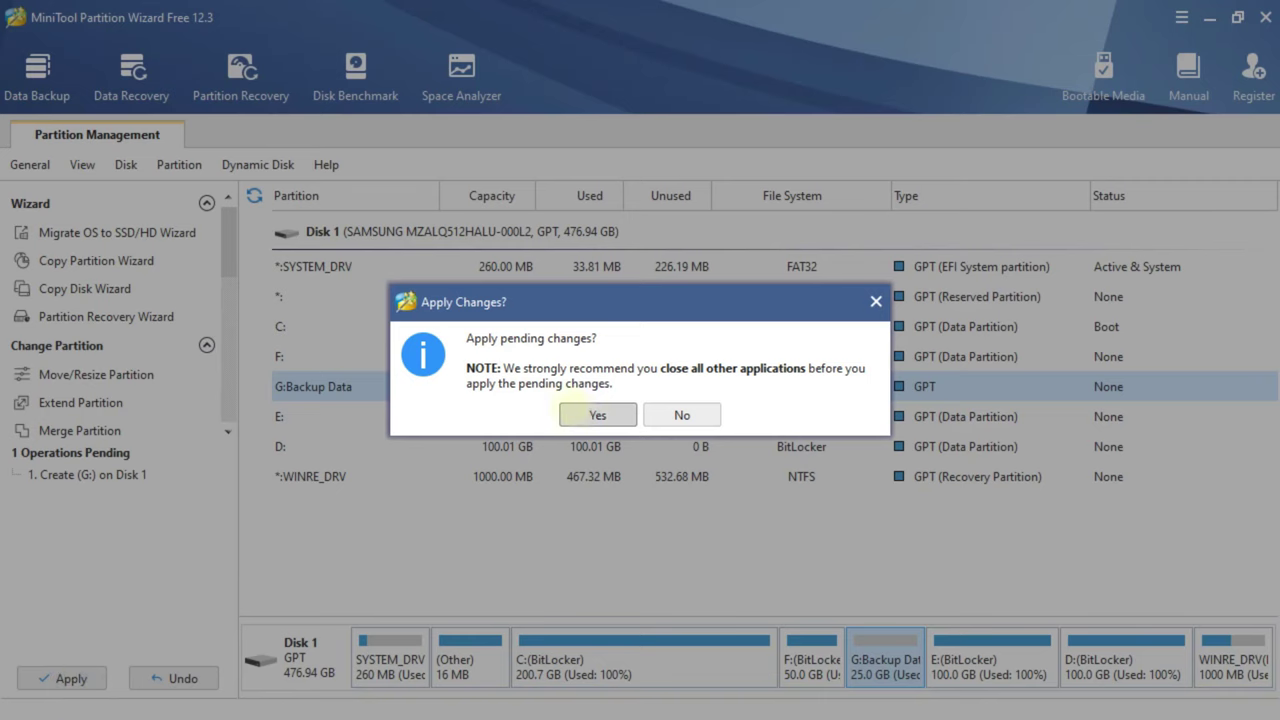
click(594, 414)
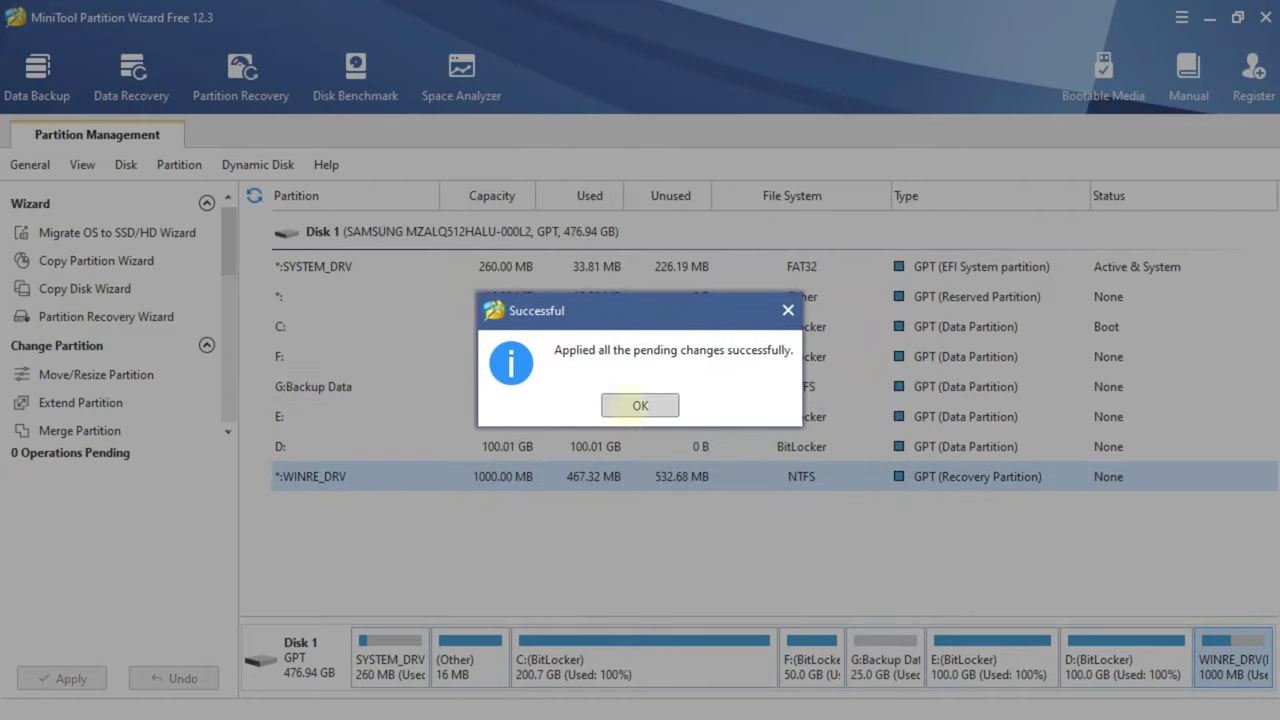
click(630, 406)
click(499, 386)
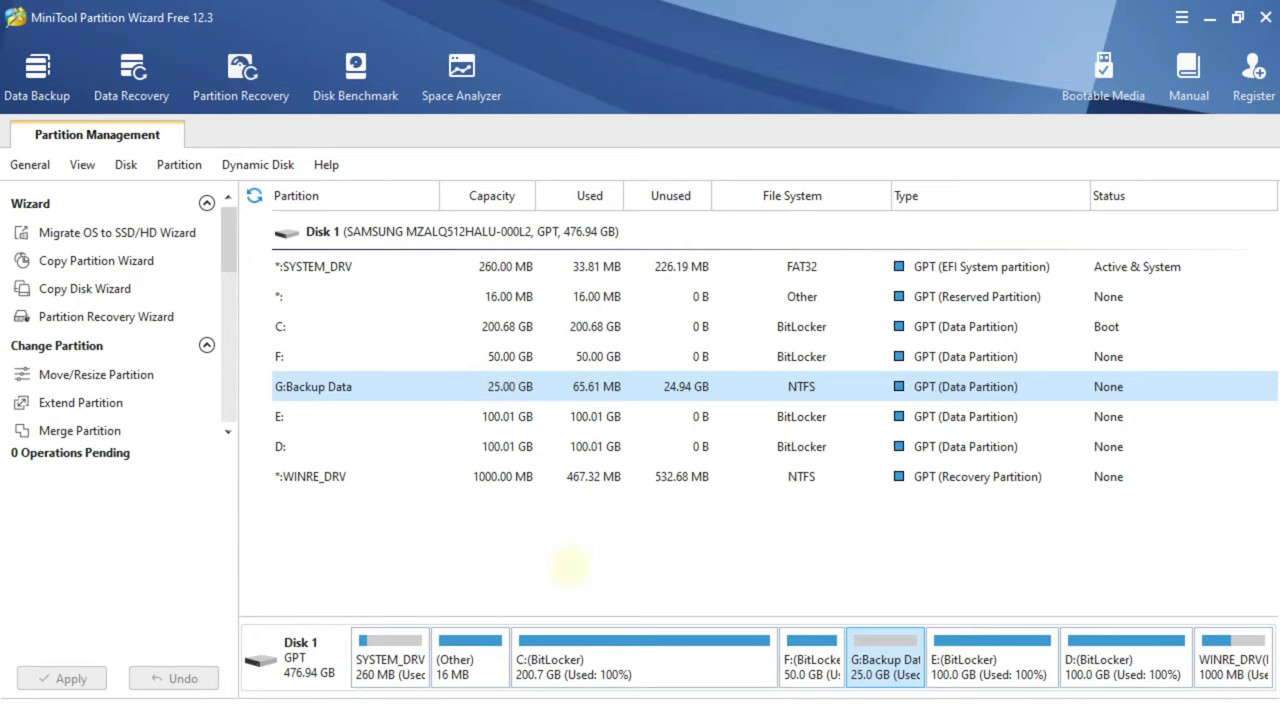
Switch to File Explorer, open the Backup Data (G:) drive under This PC and refresh its contents
key(super+e)
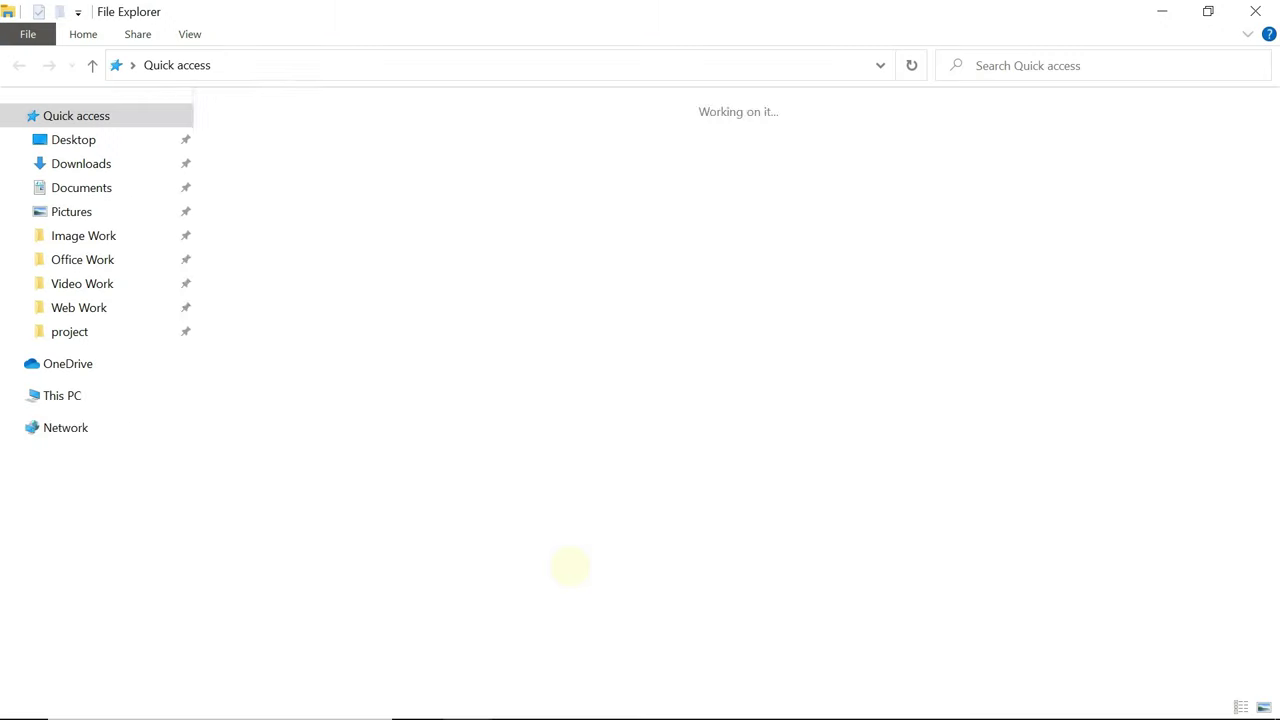
click(76, 396)
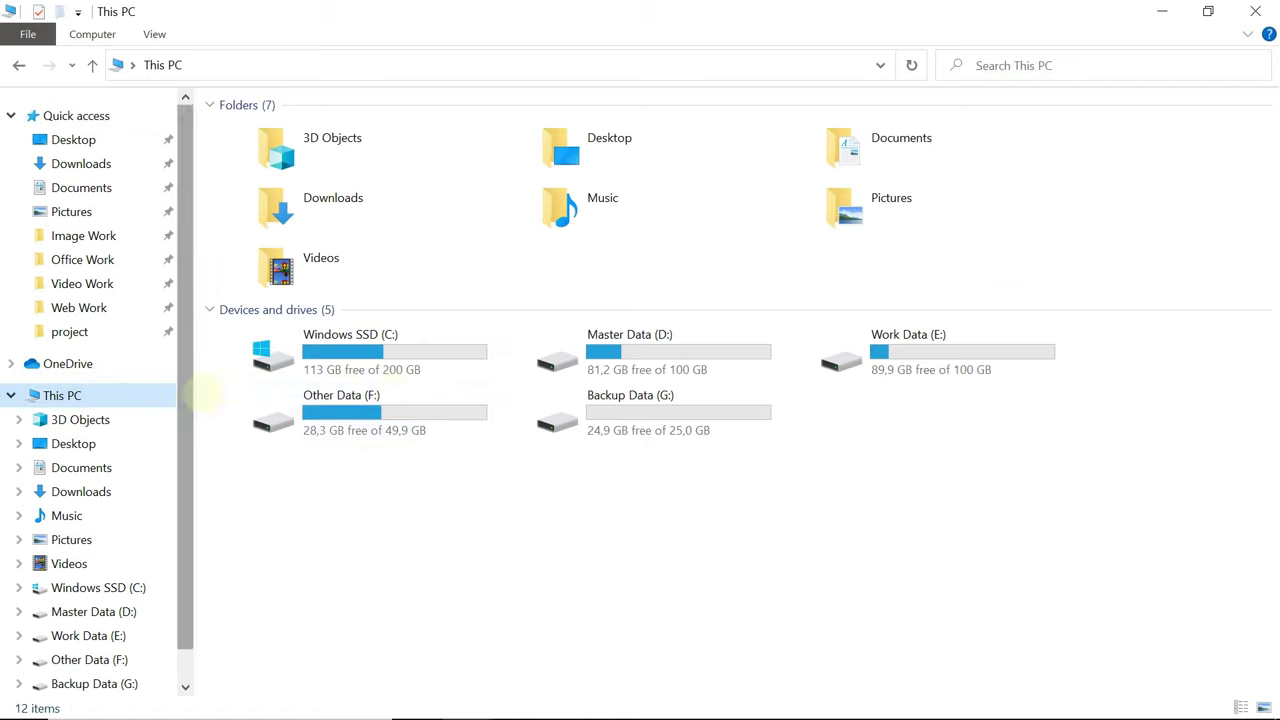
click(648, 424)
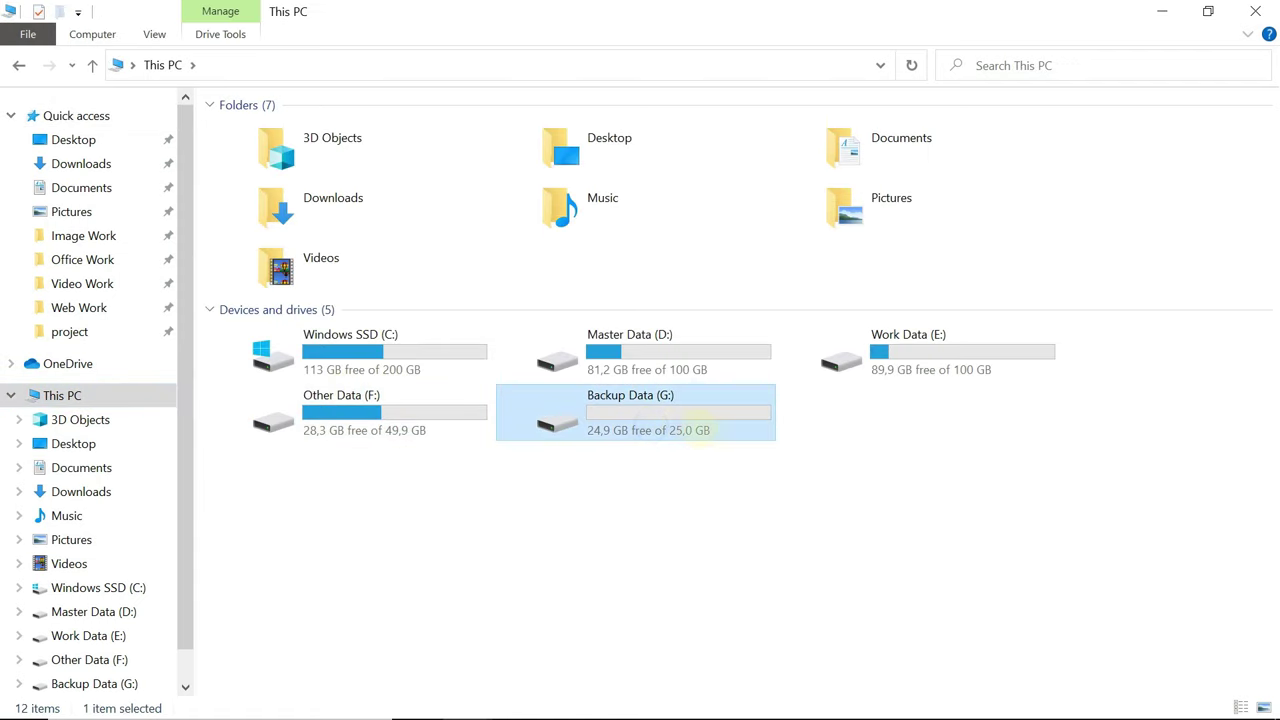
double_click(681, 419)
right_click(534, 266)
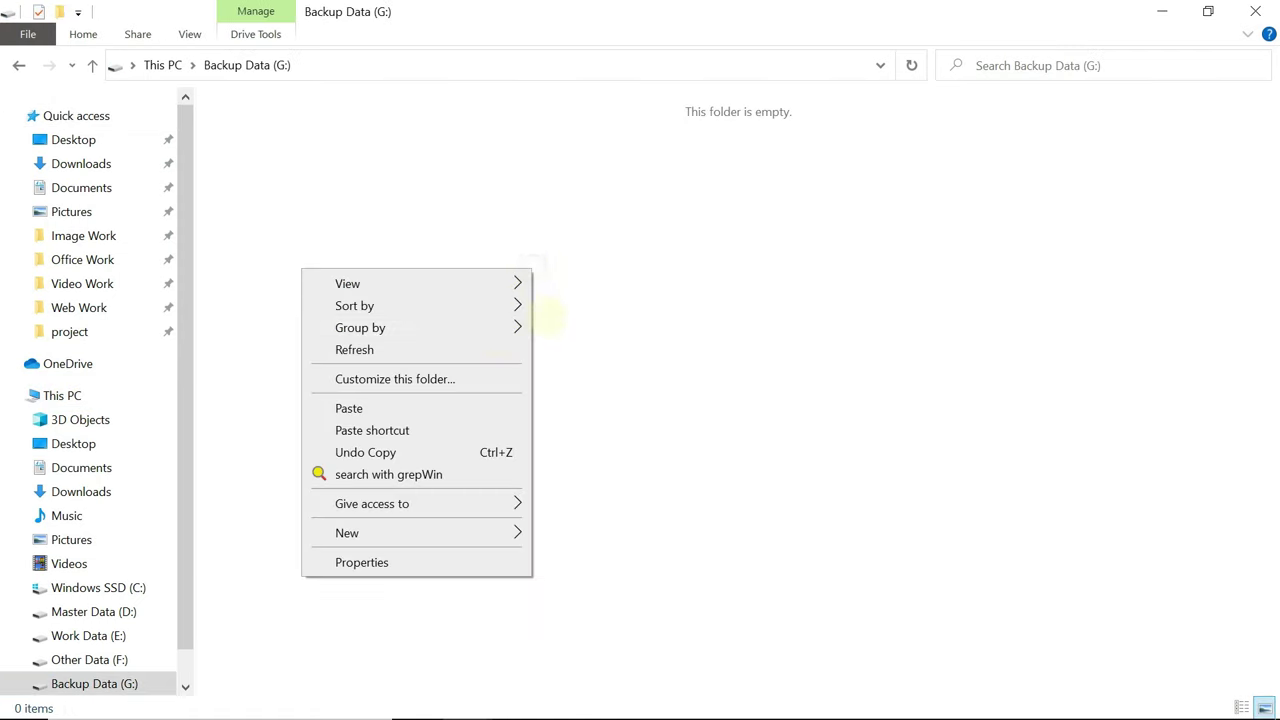
click(451, 349)
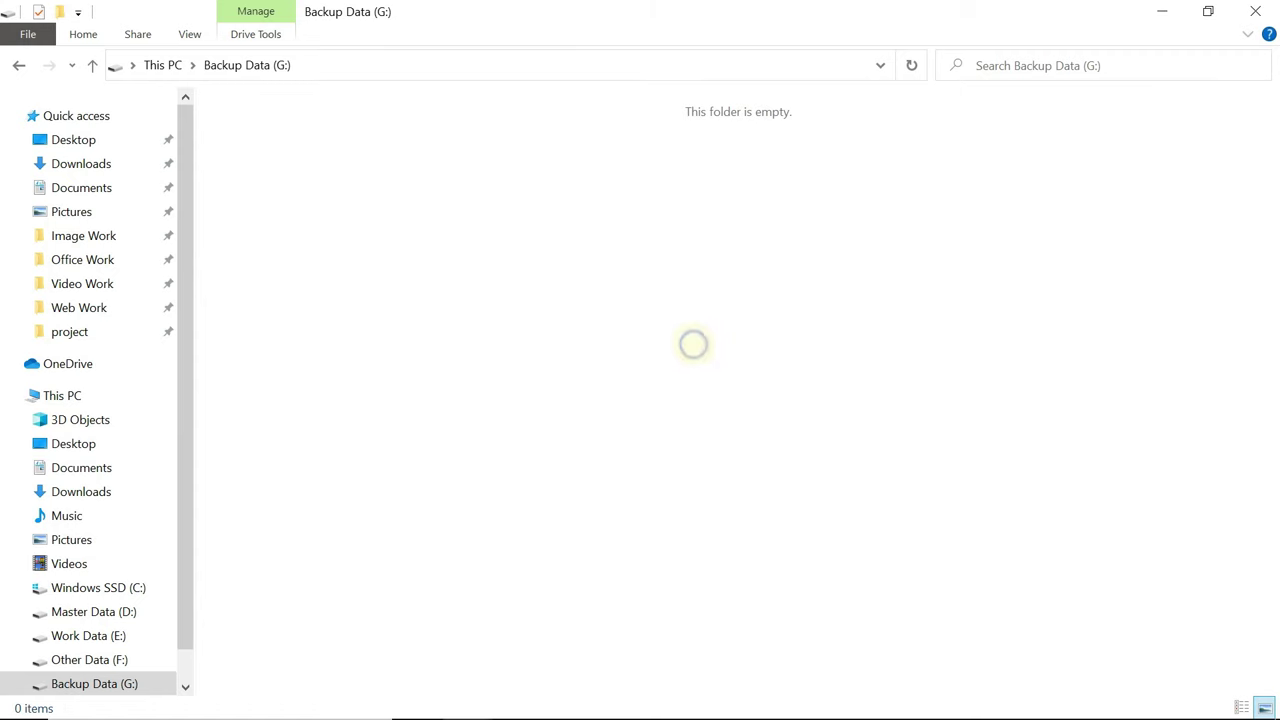
Switch to MiniTool Partition Wizard and examine the Move/Resize settings and the available operations for the Backup Data partition
key(alt+Tab)
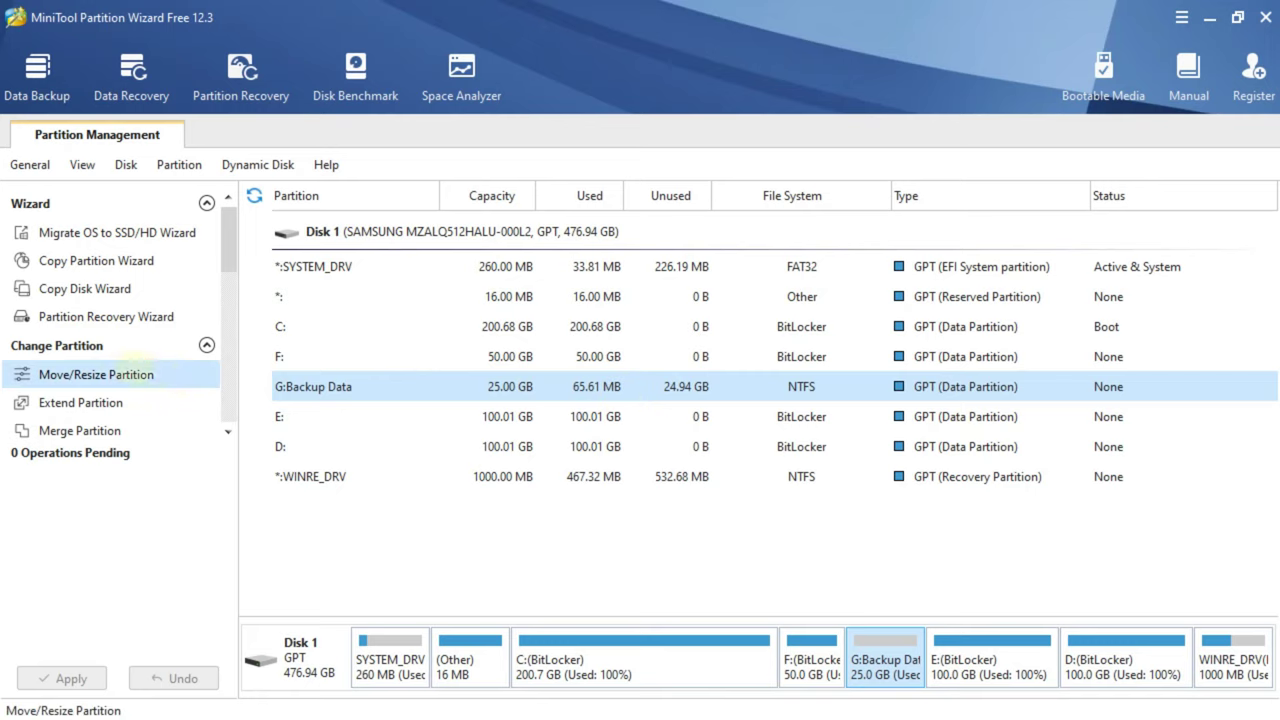
click(135, 372)
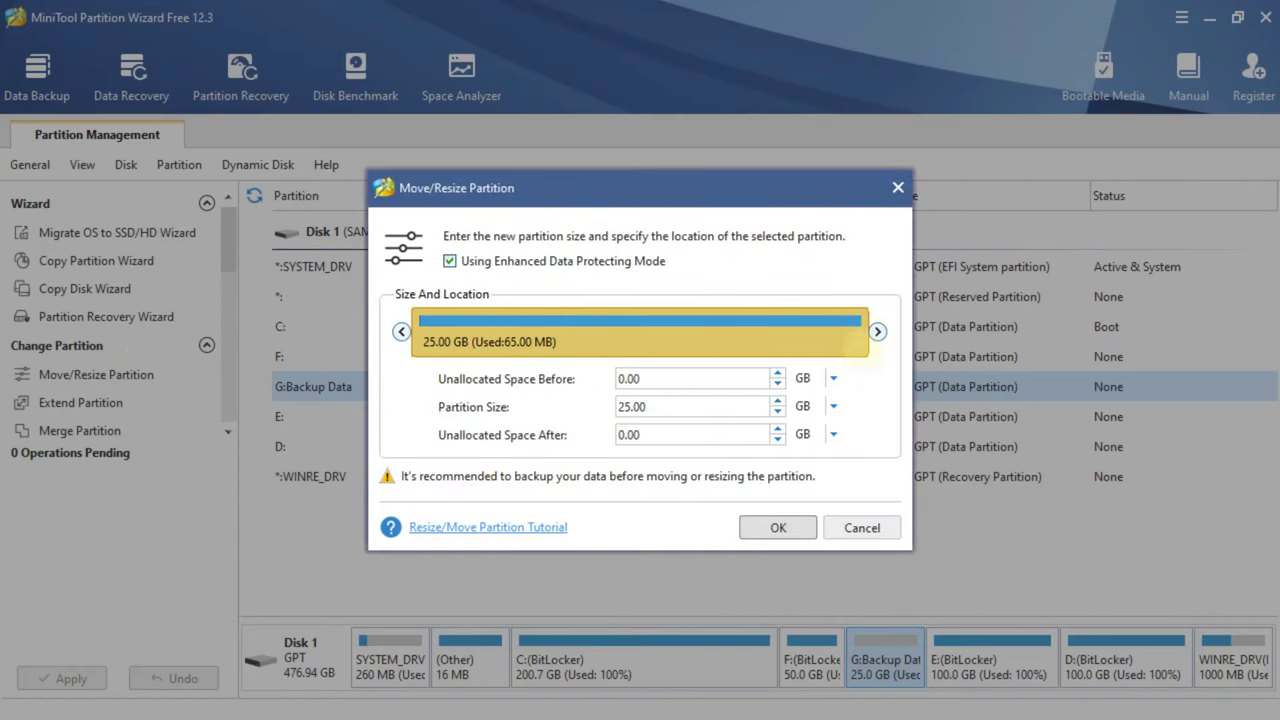
drag(877, 331, 1000, 428)
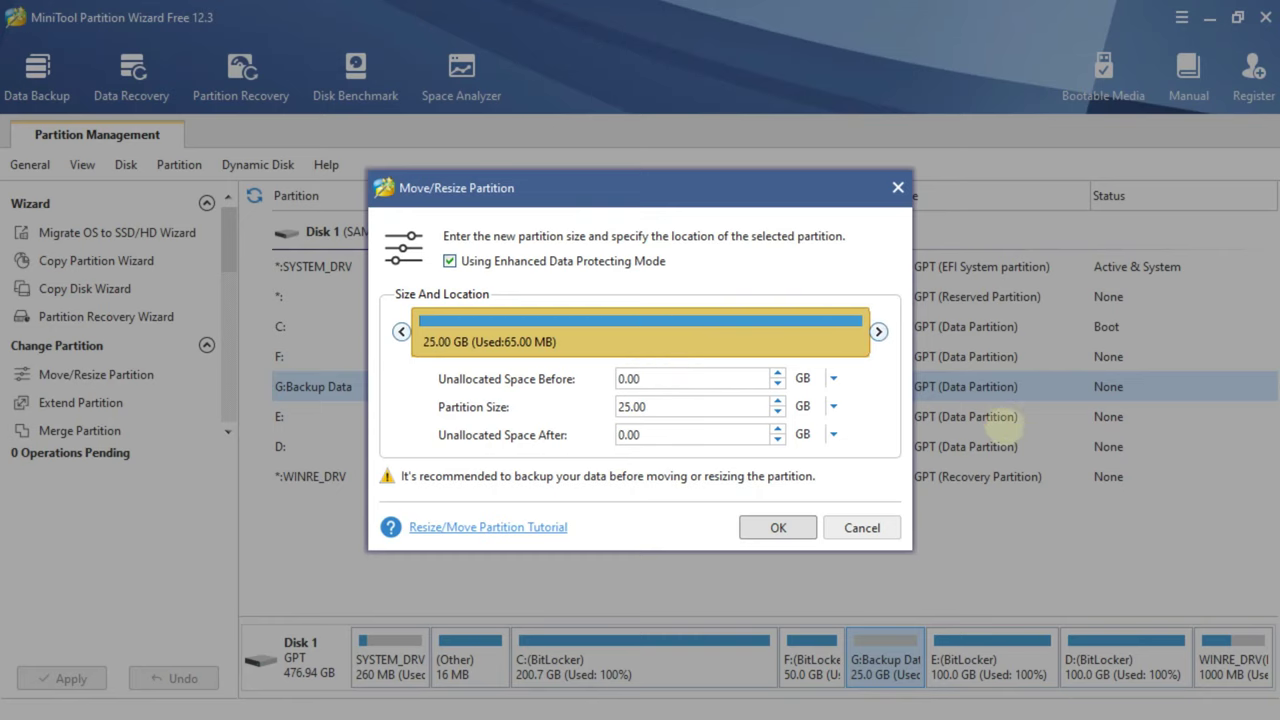
click(870, 533)
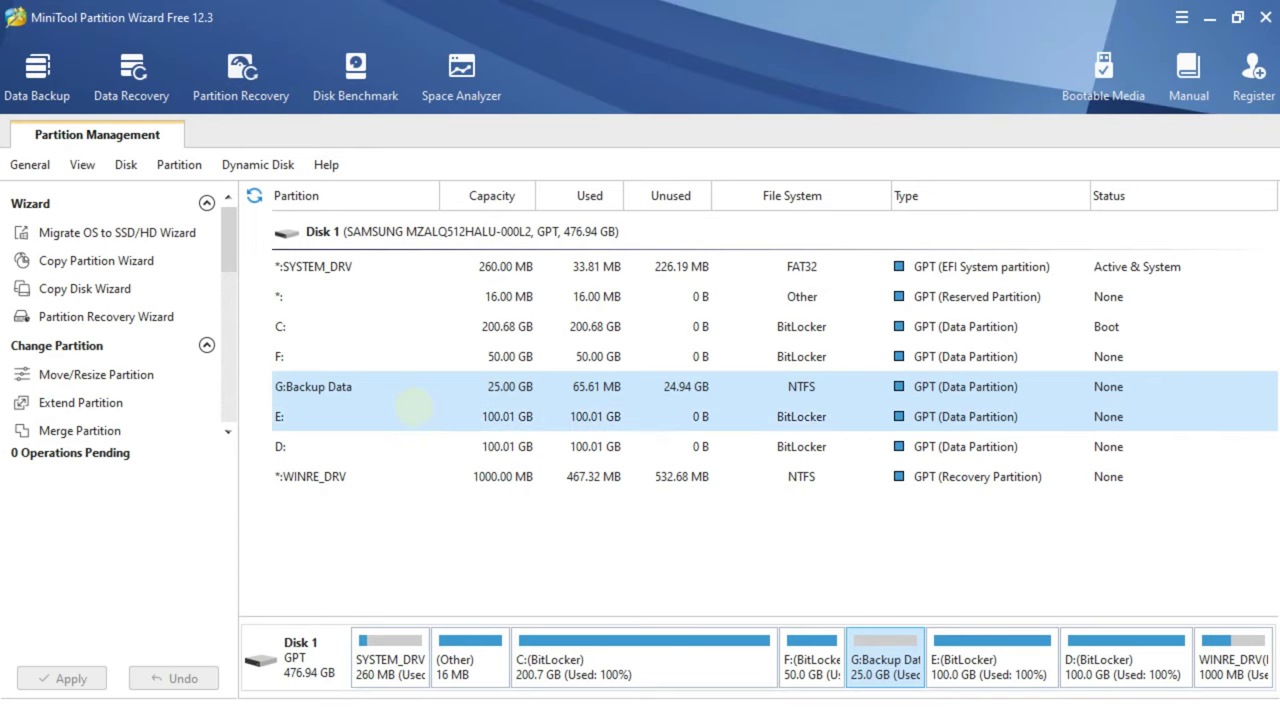
right_click(397, 389)
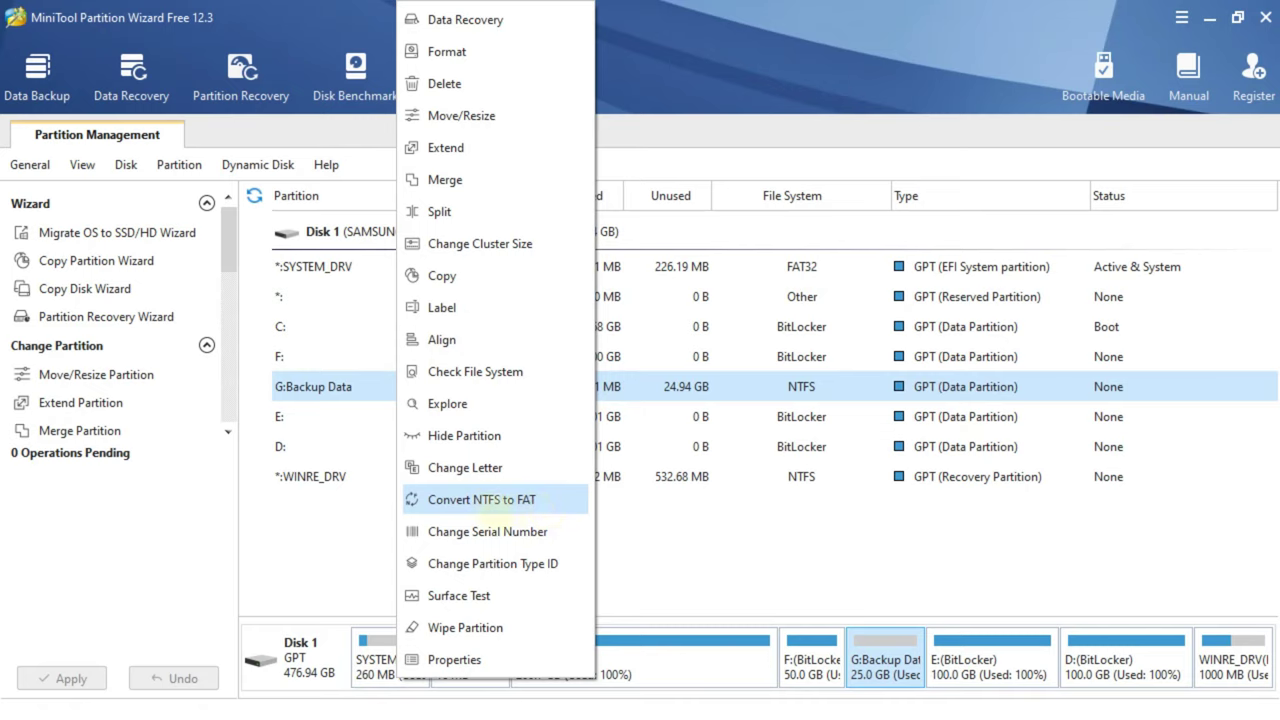
click(679, 569)
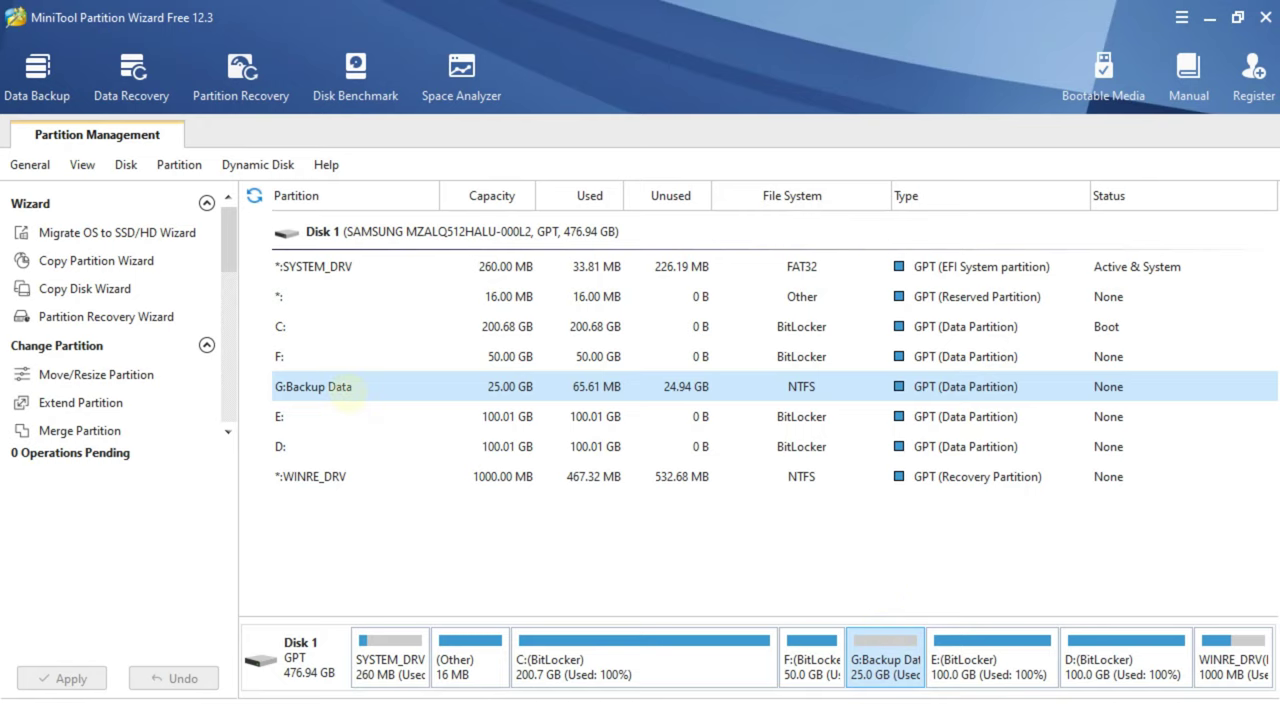
Set up a format of the Backup Data partition with the NTFS file system and the Default cluster size
right_click(346, 388)
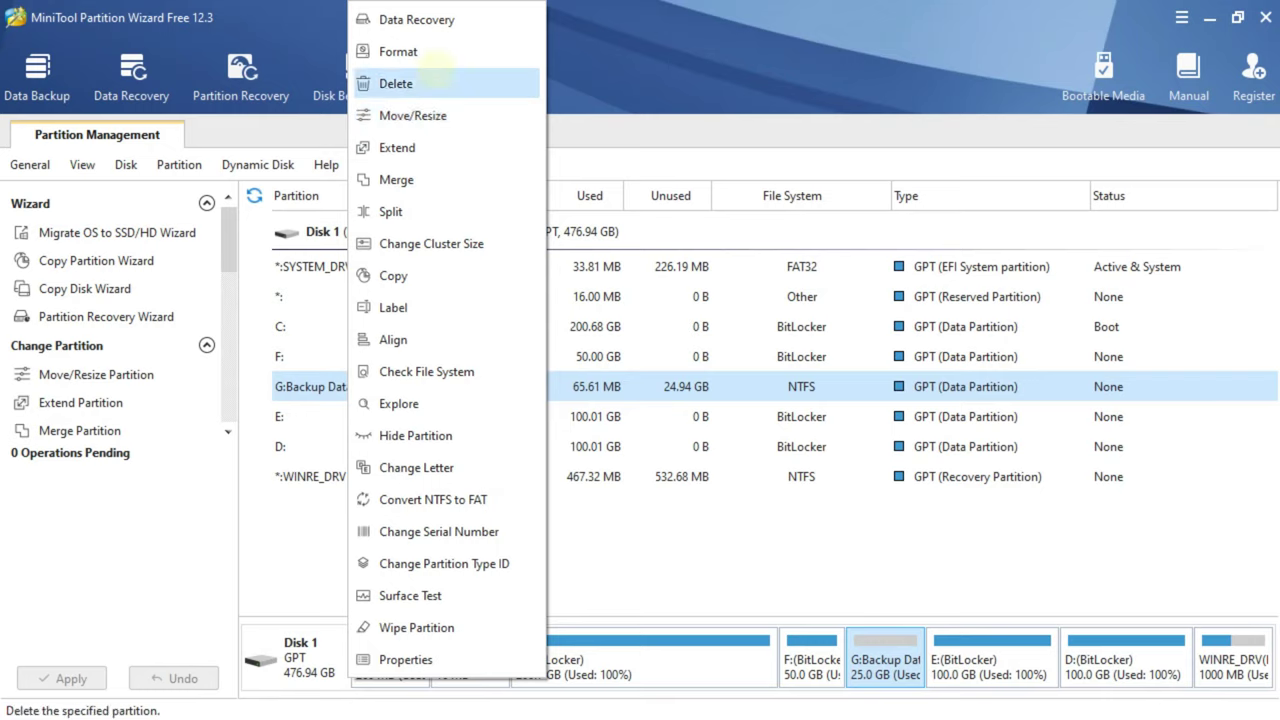
click(434, 62)
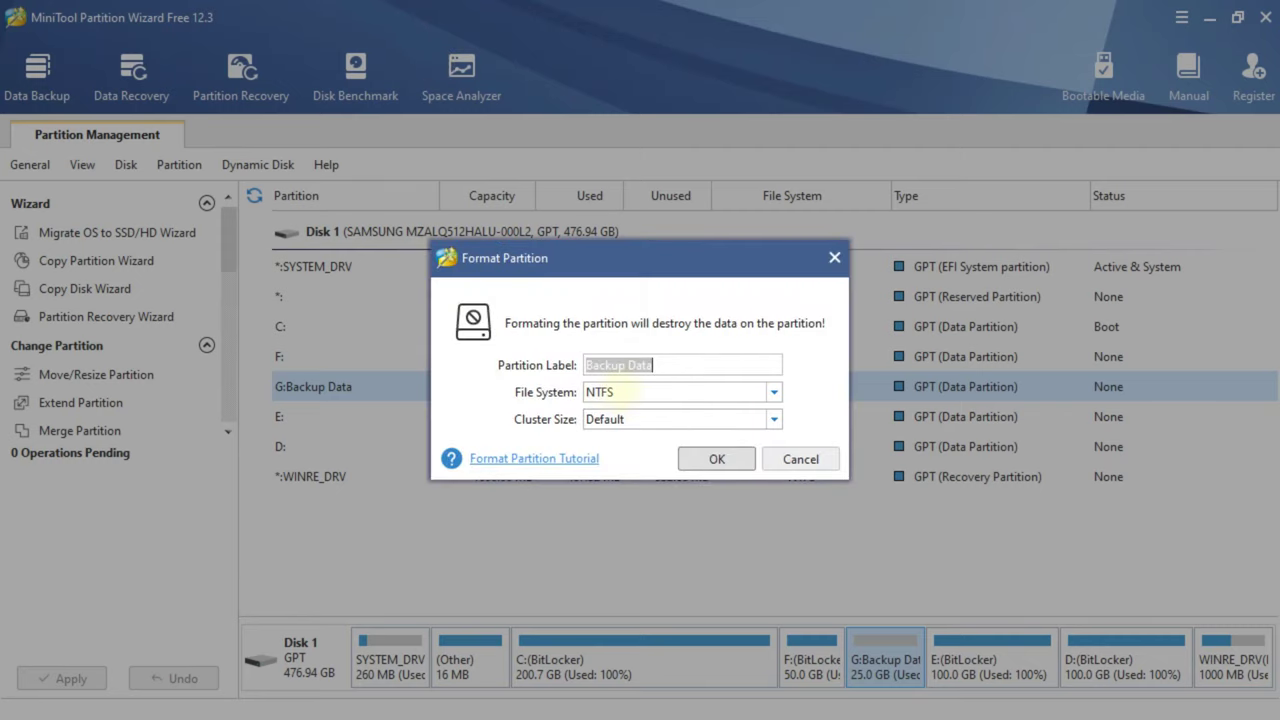
click(766, 393)
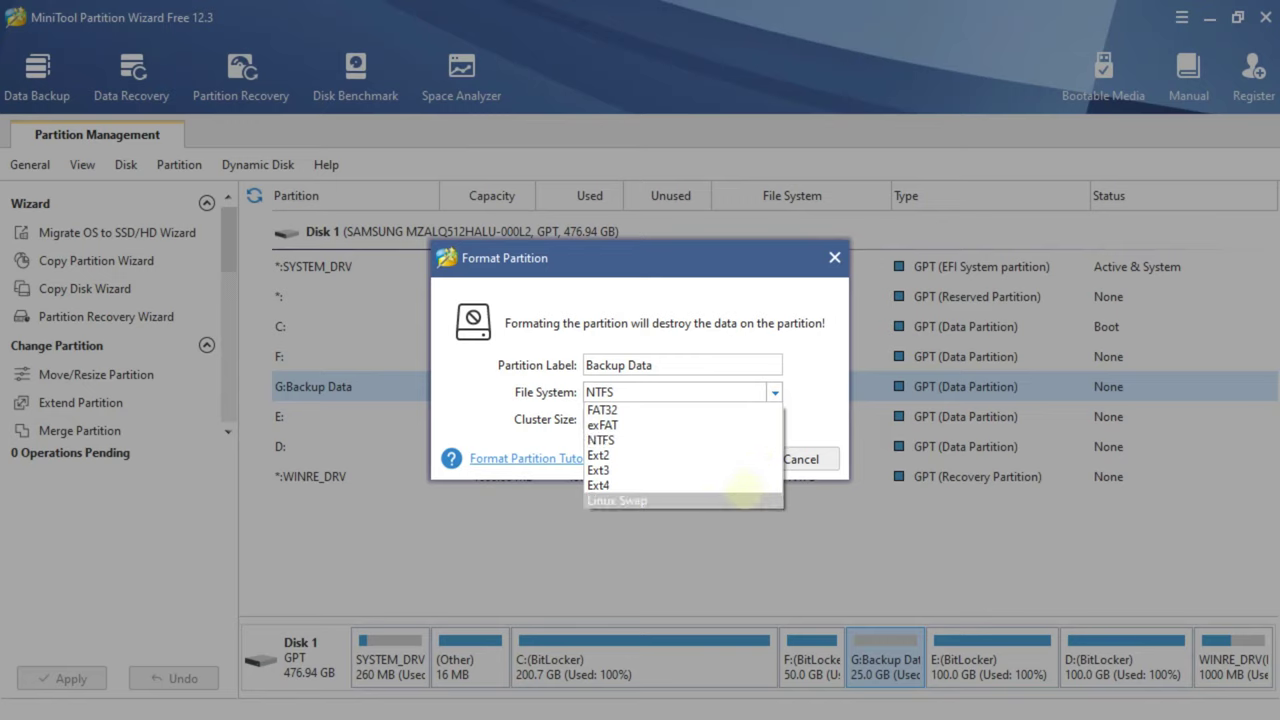
click(766, 393)
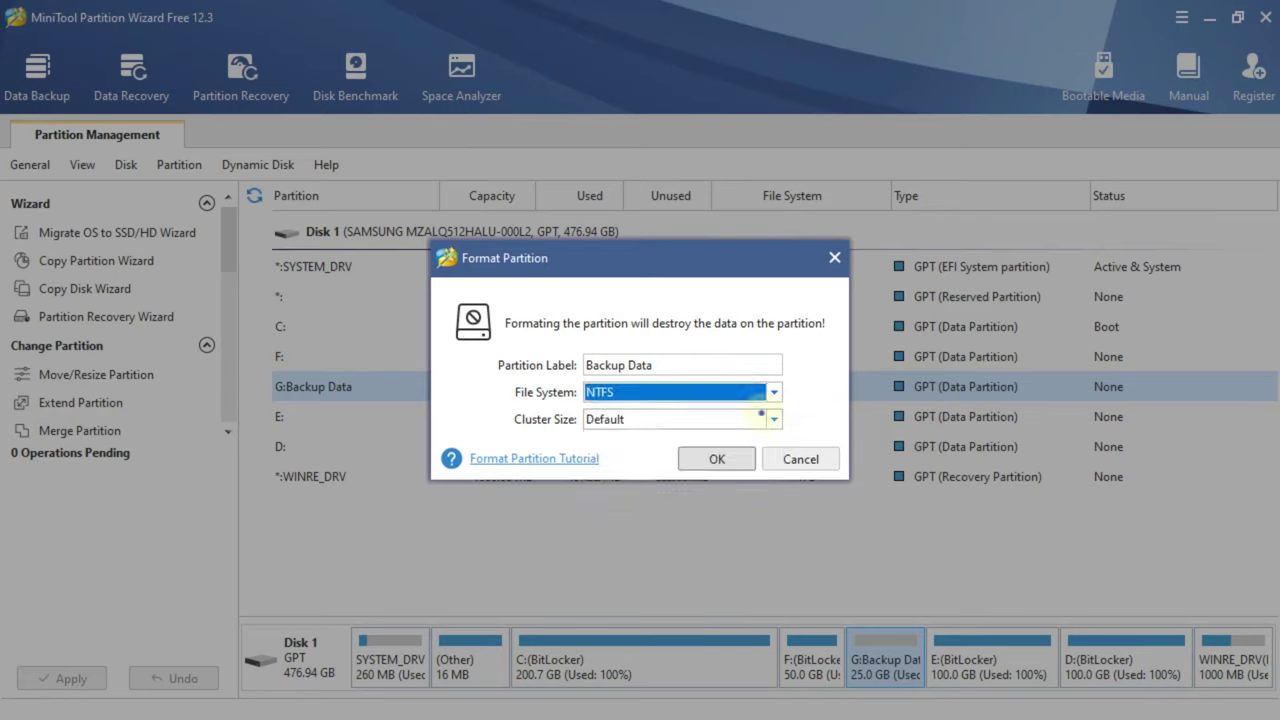
click(774, 419)
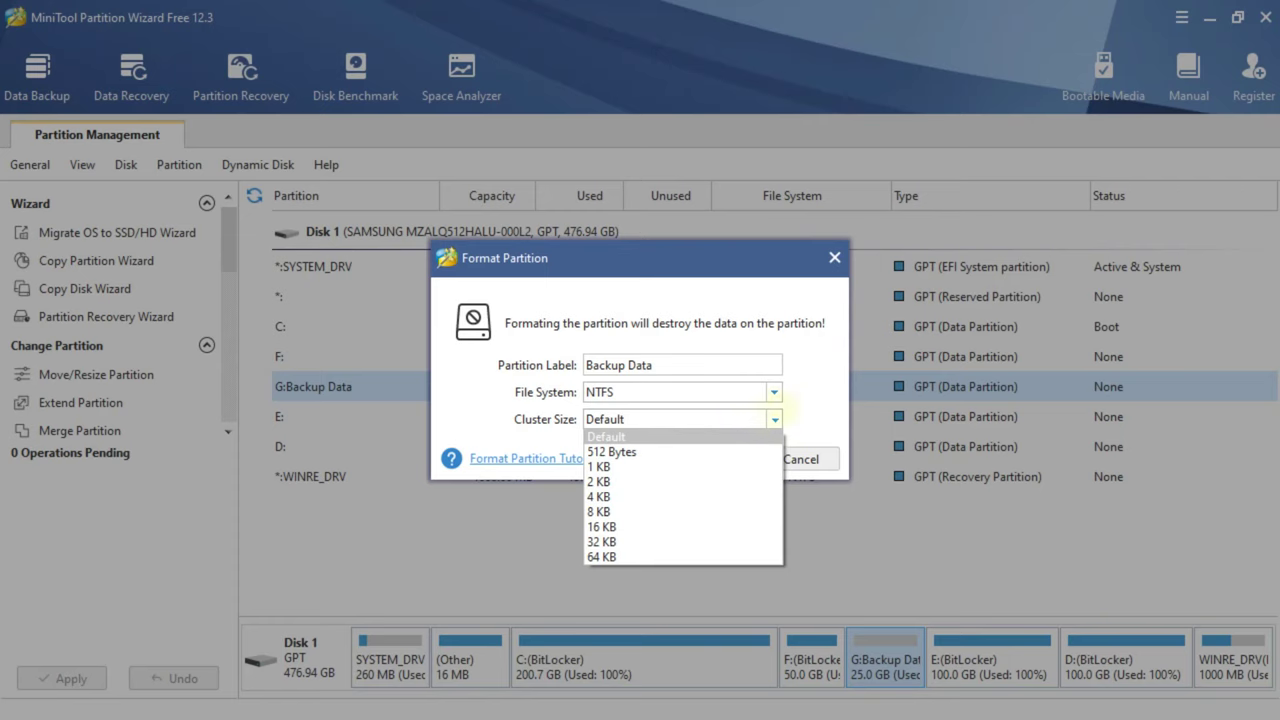
click(720, 436)
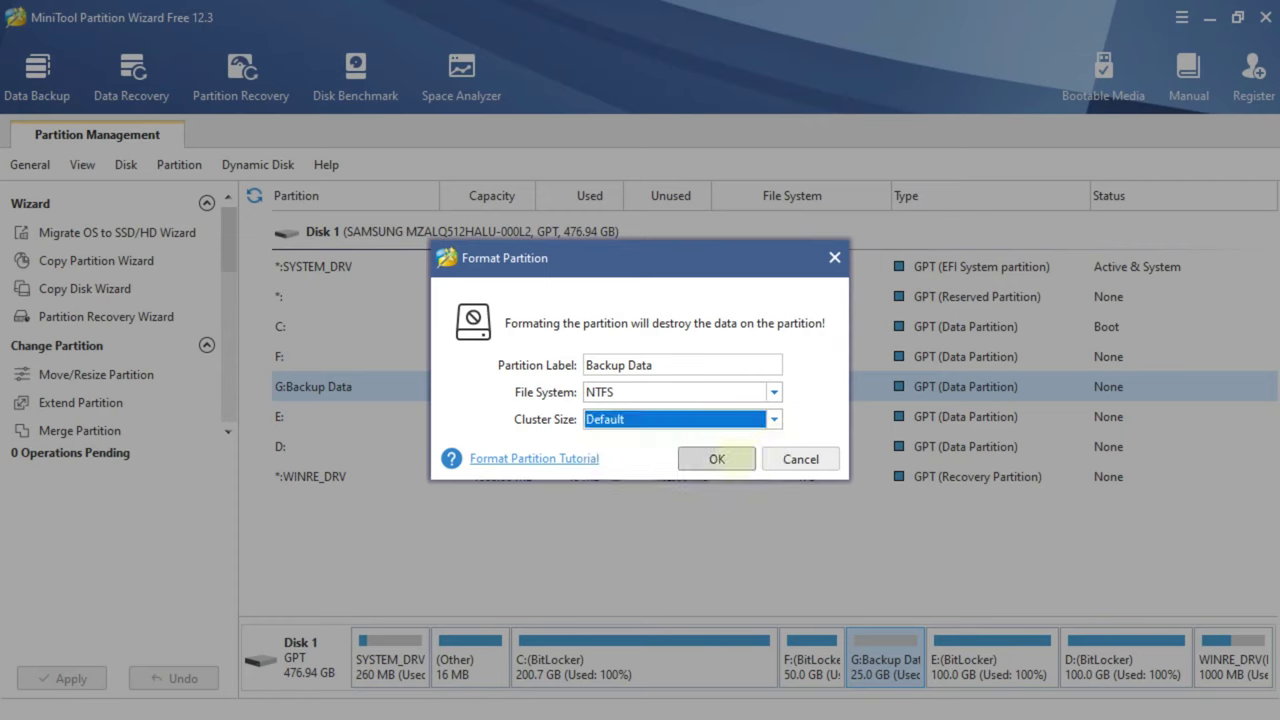
click(732, 456)
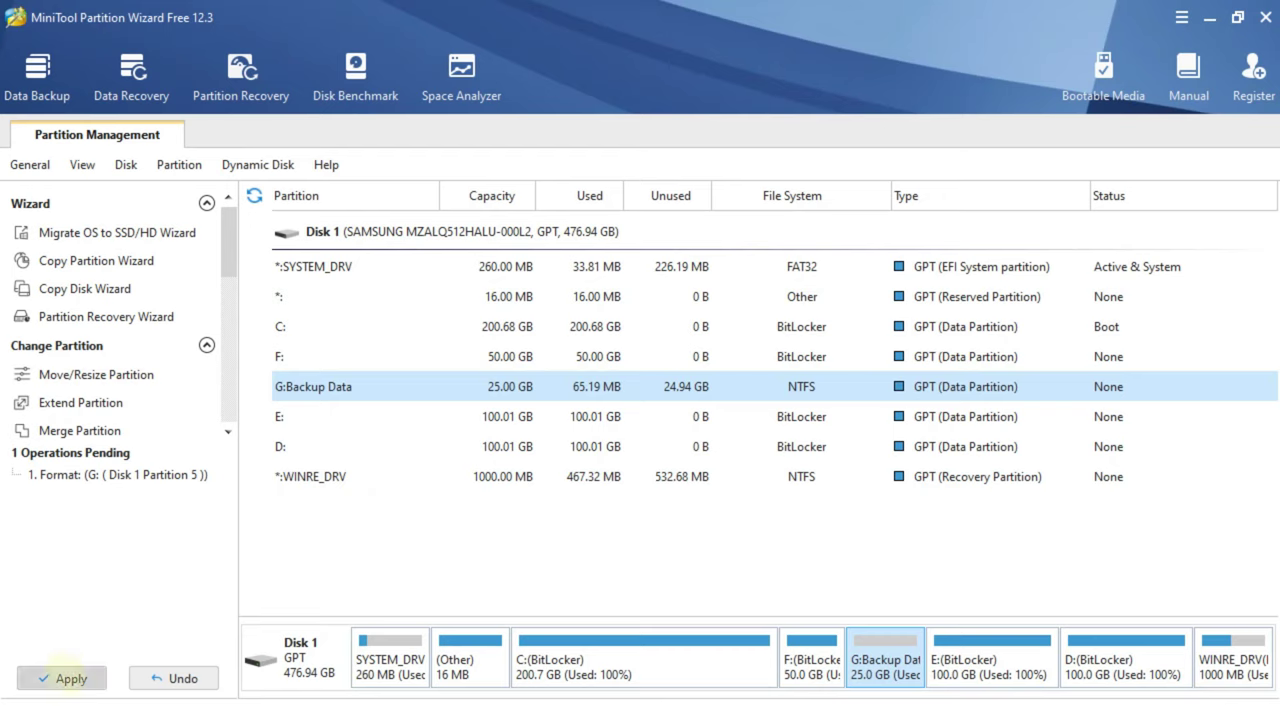
Apply the pending format operation and select the Backup Data partition in the list
click(63, 672)
click(596, 414)
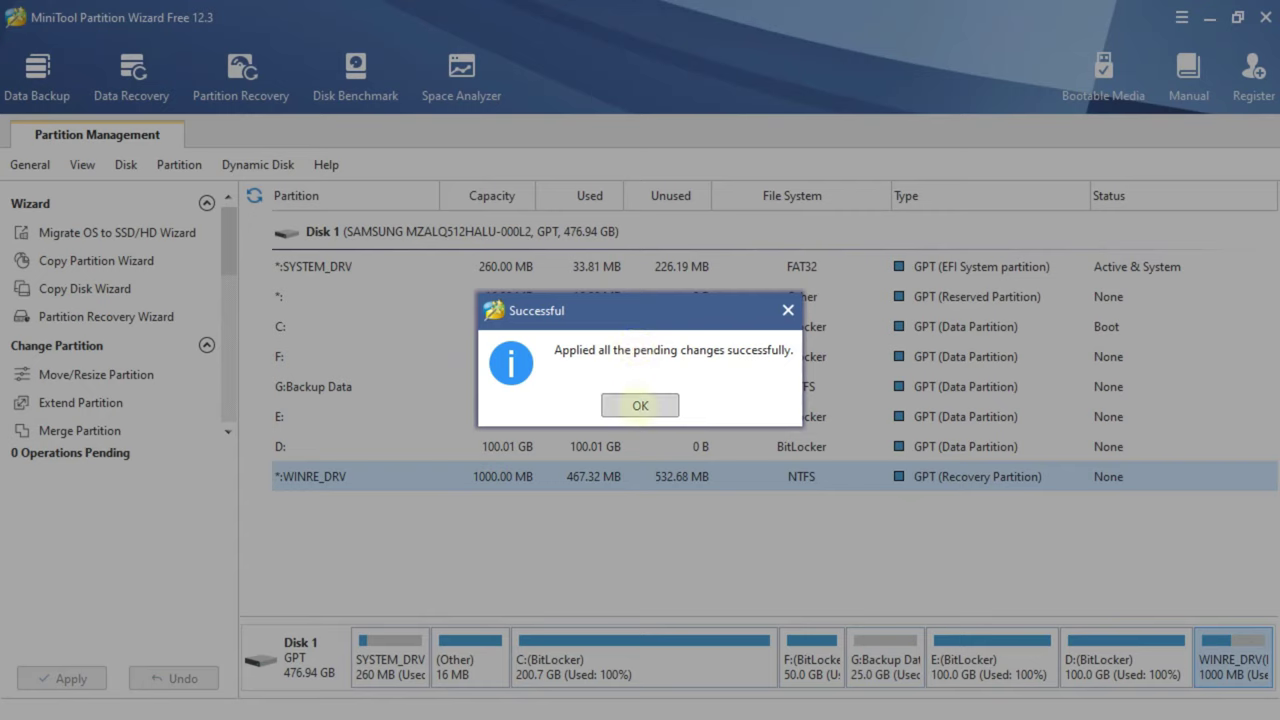
click(640, 405)
click(670, 387)
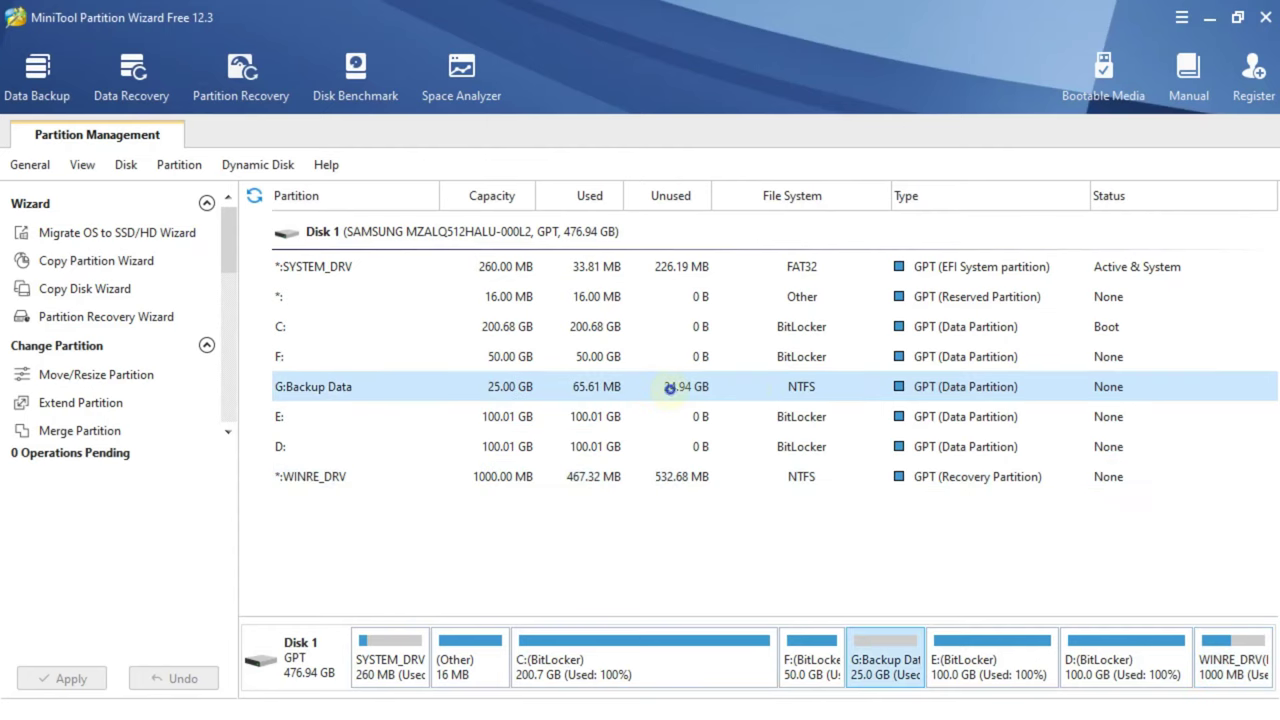
Split the Backup Data partition into an original partition of 12.58 GB and a new partition of 12.42 GB
right_click(402, 596)
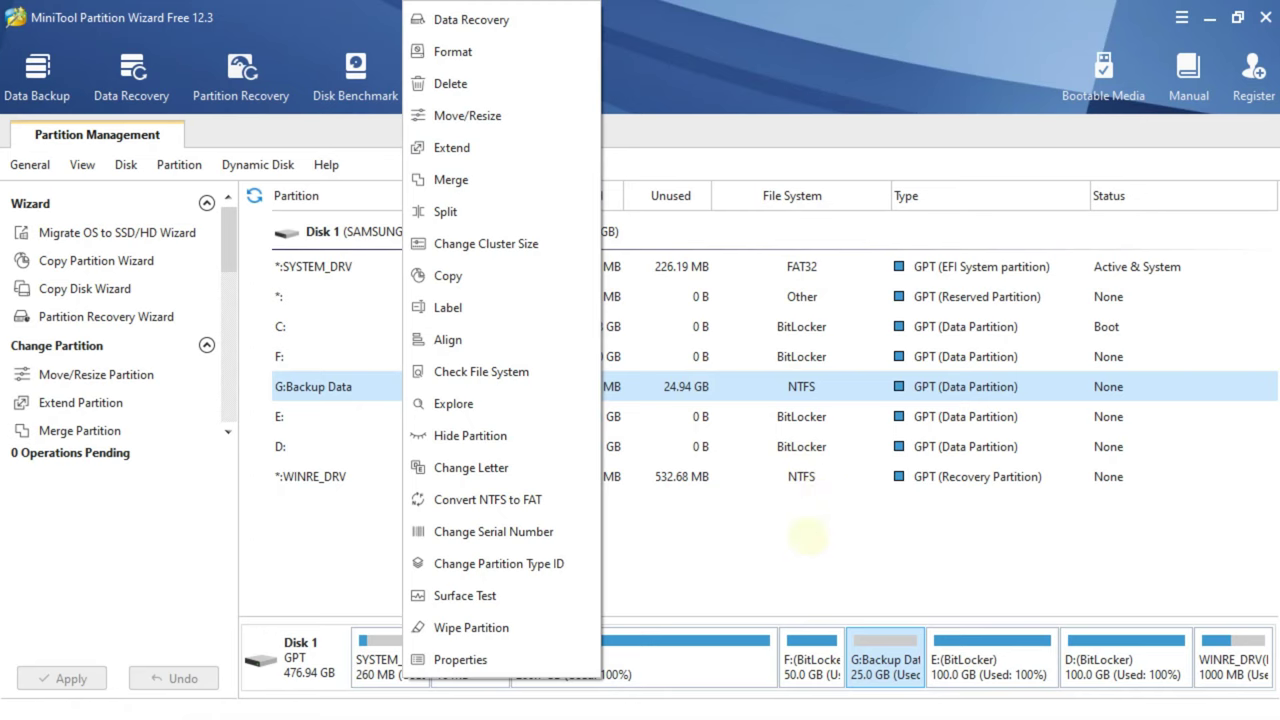
click(807, 537)
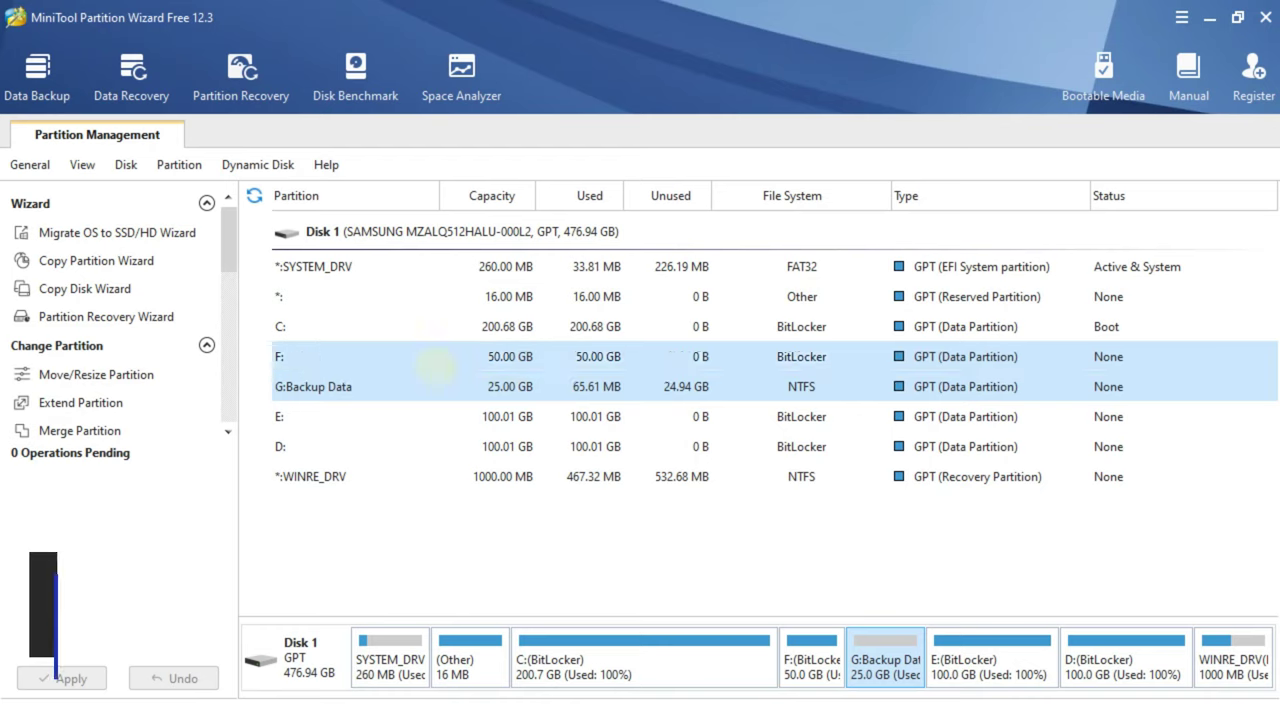
right_click(396, 386)
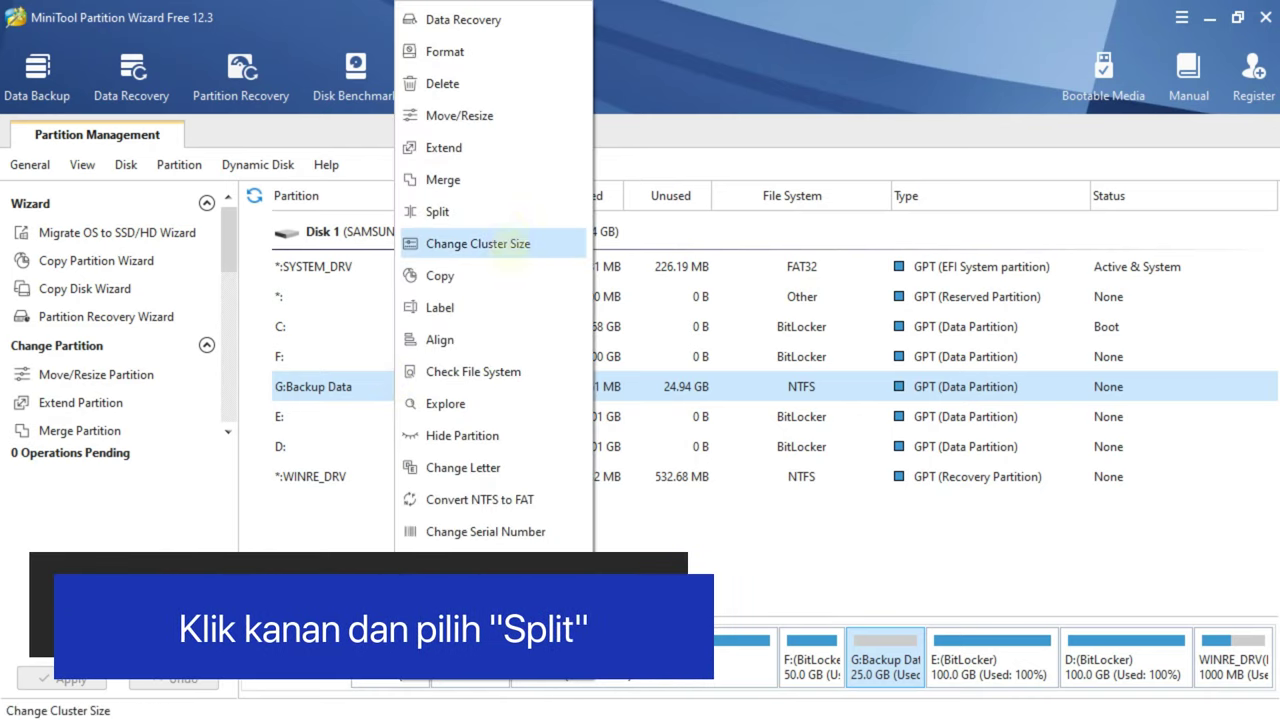
click(503, 211)
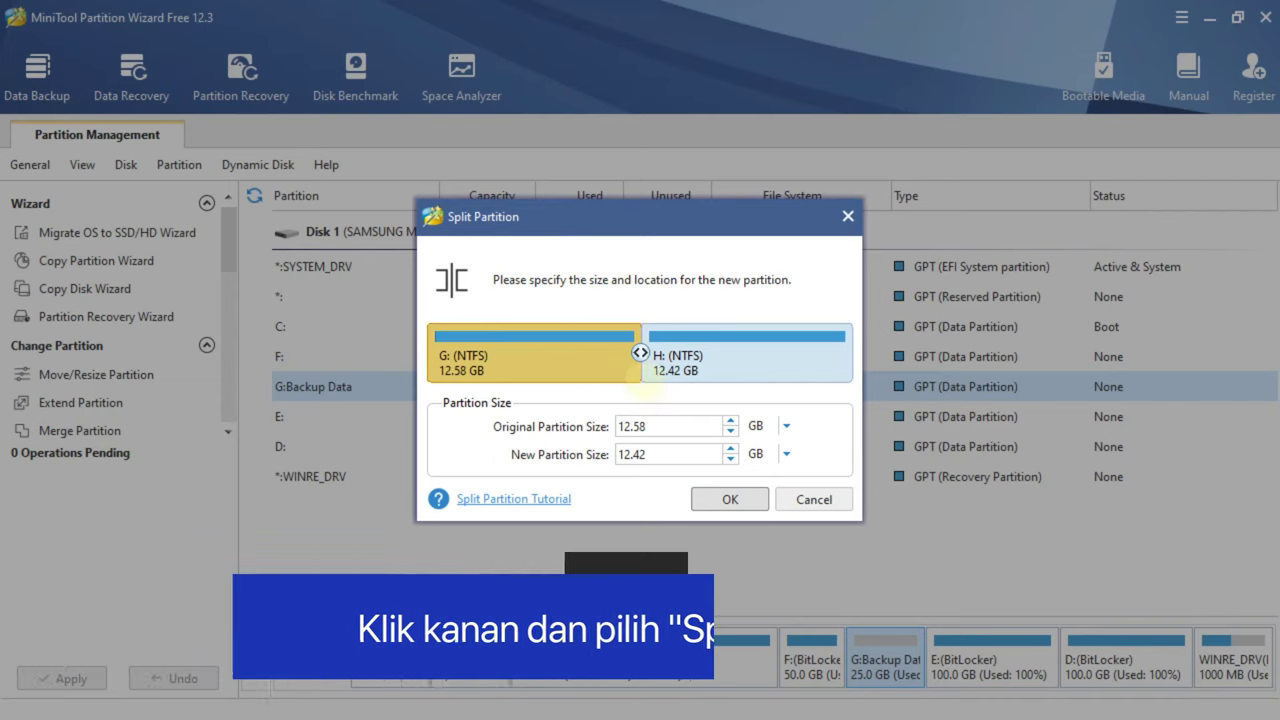
click(730, 499)
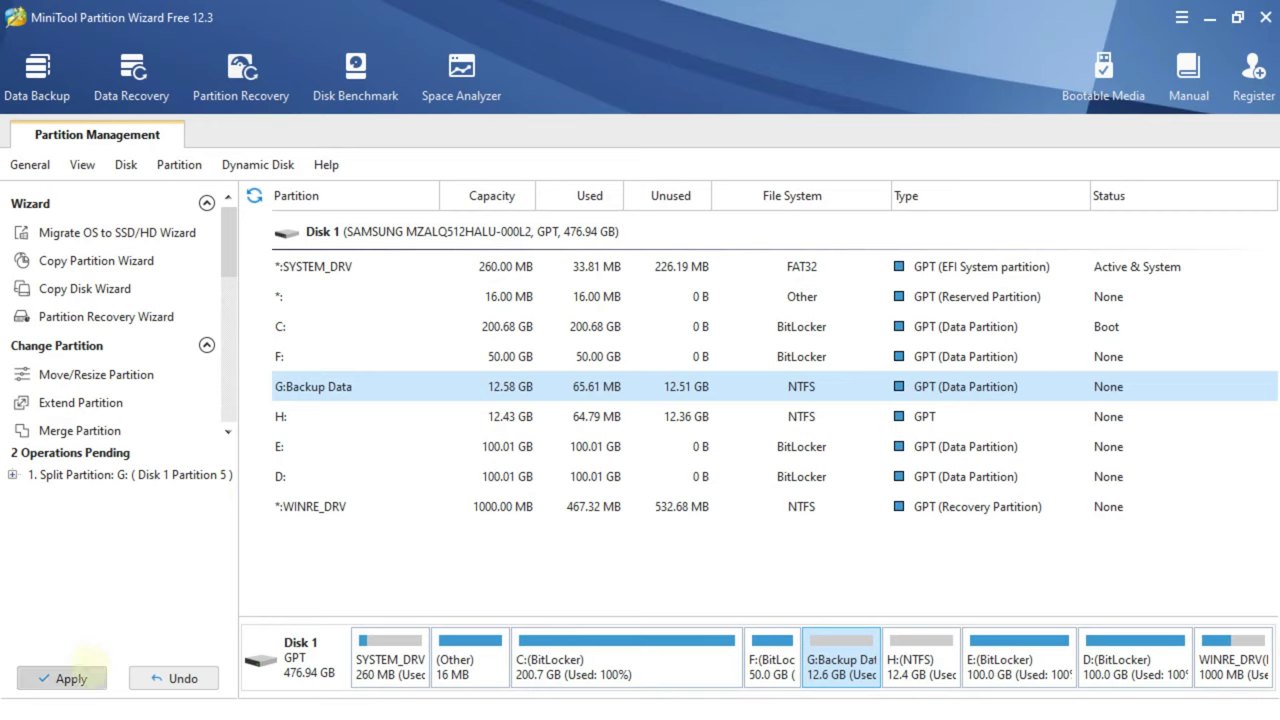
Apply the pending split operations and dismiss the completion message
click(88, 672)
click(597, 414)
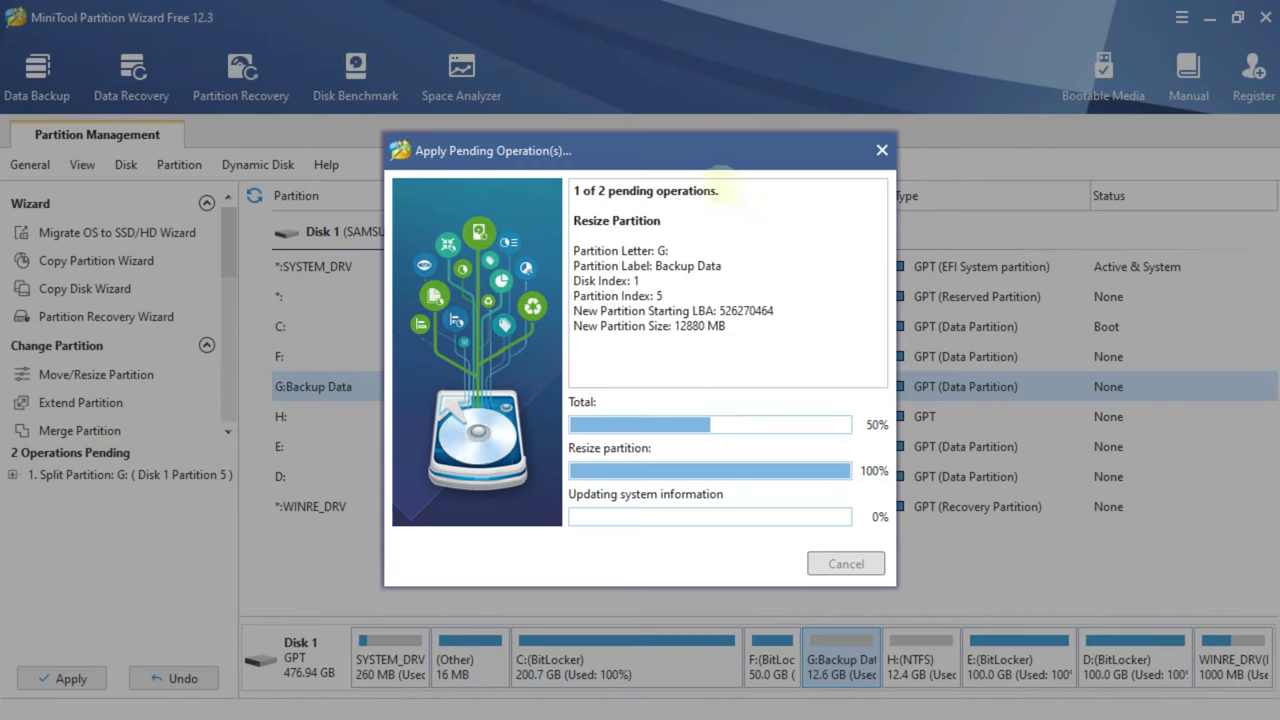
drag(699, 150, 1013, 134)
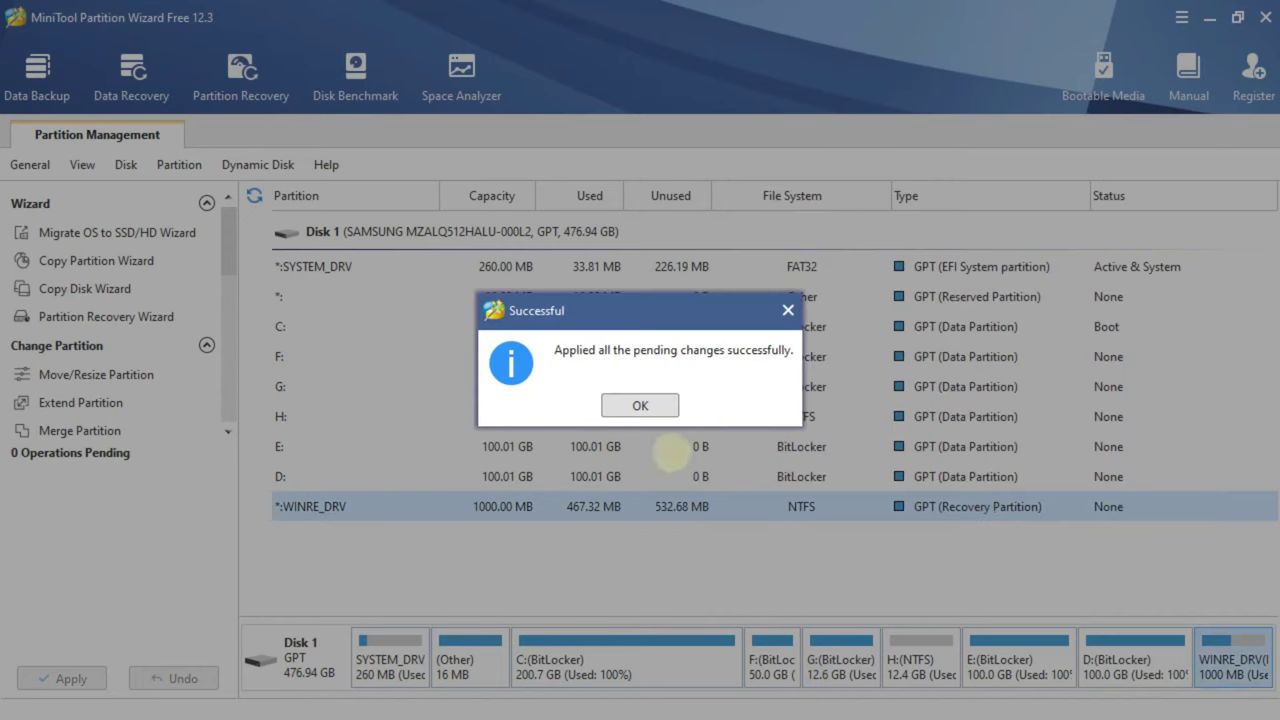
click(640, 405)
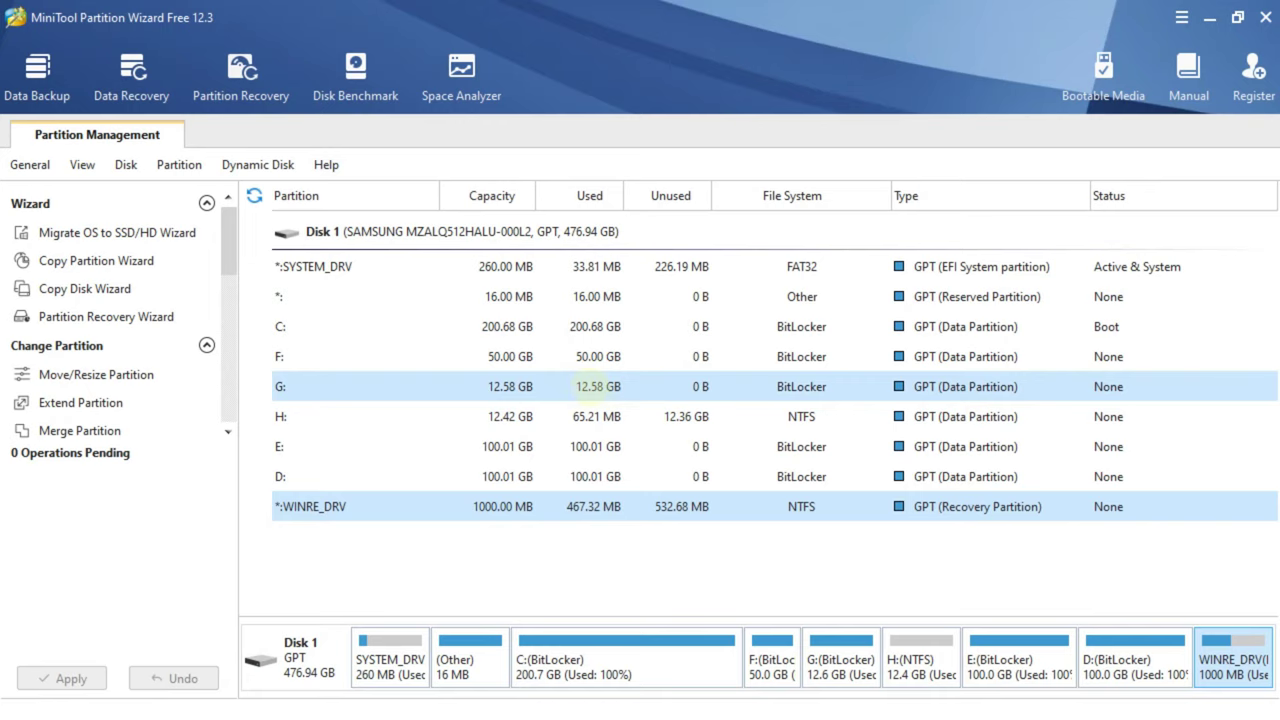
Compare the capacity and usage of the split partitions G: and H: in the partition list
click(597, 386)
click(592, 416)
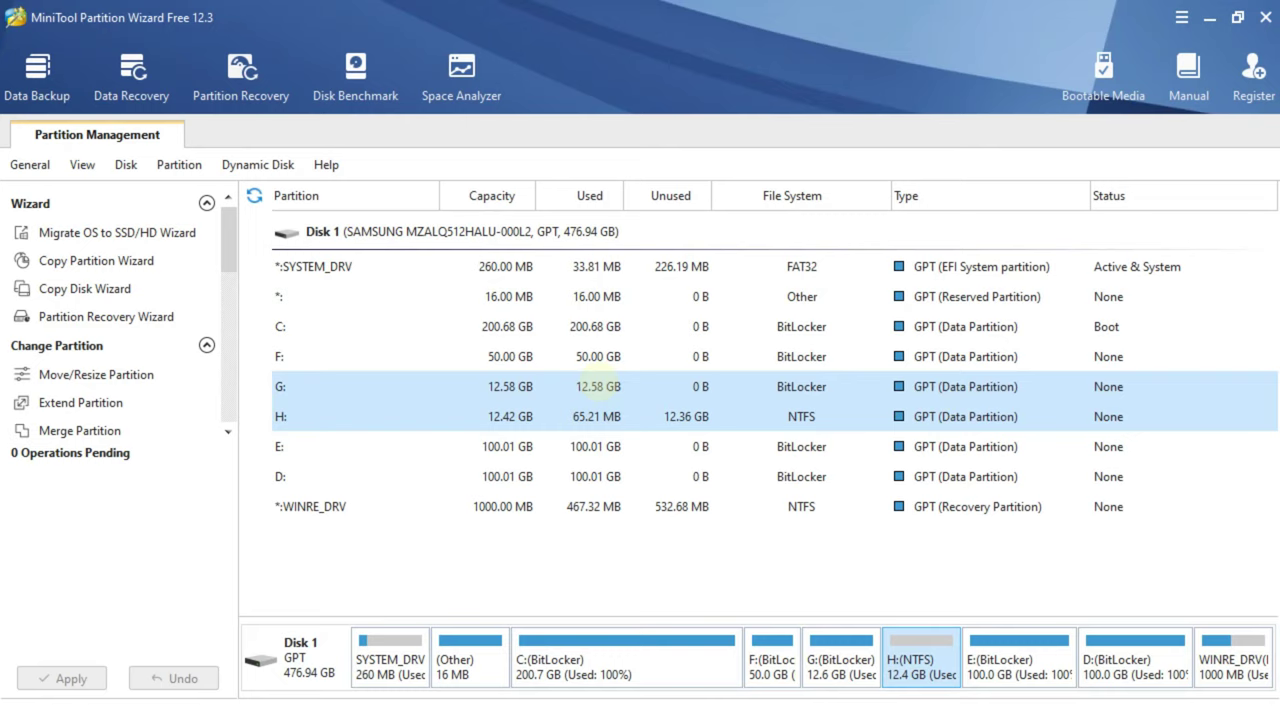
click(597, 385)
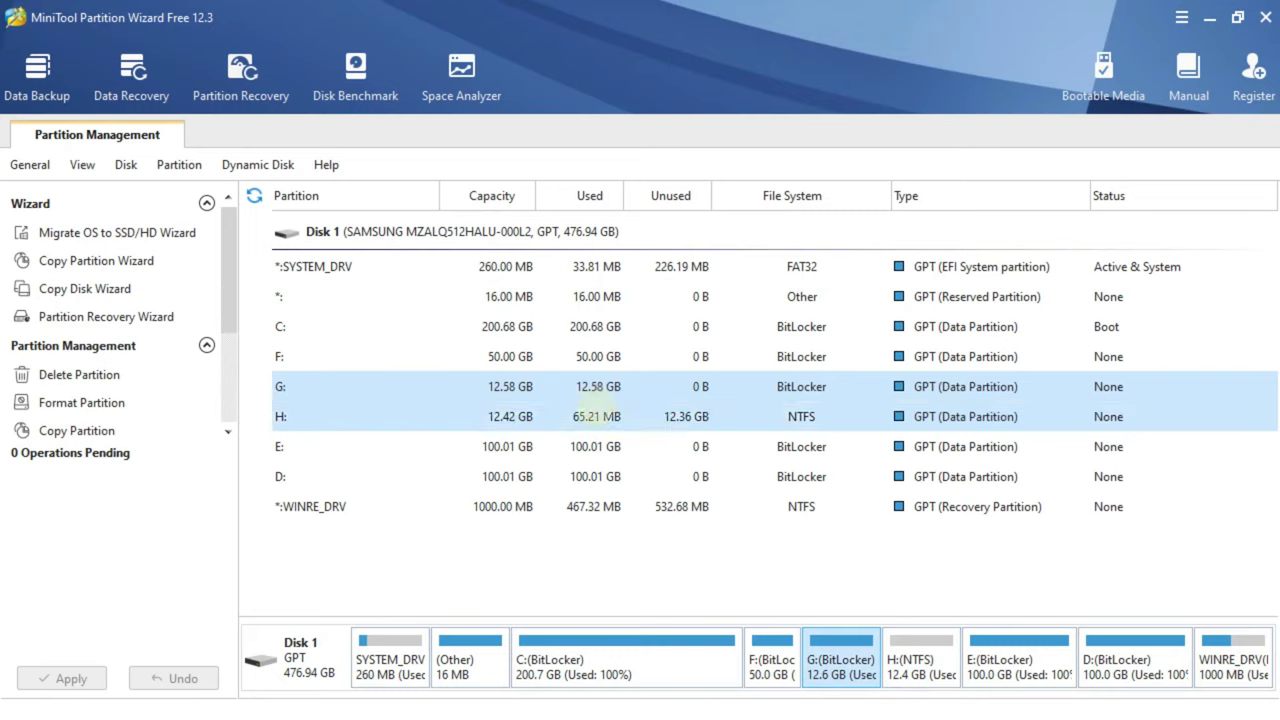
click(596, 416)
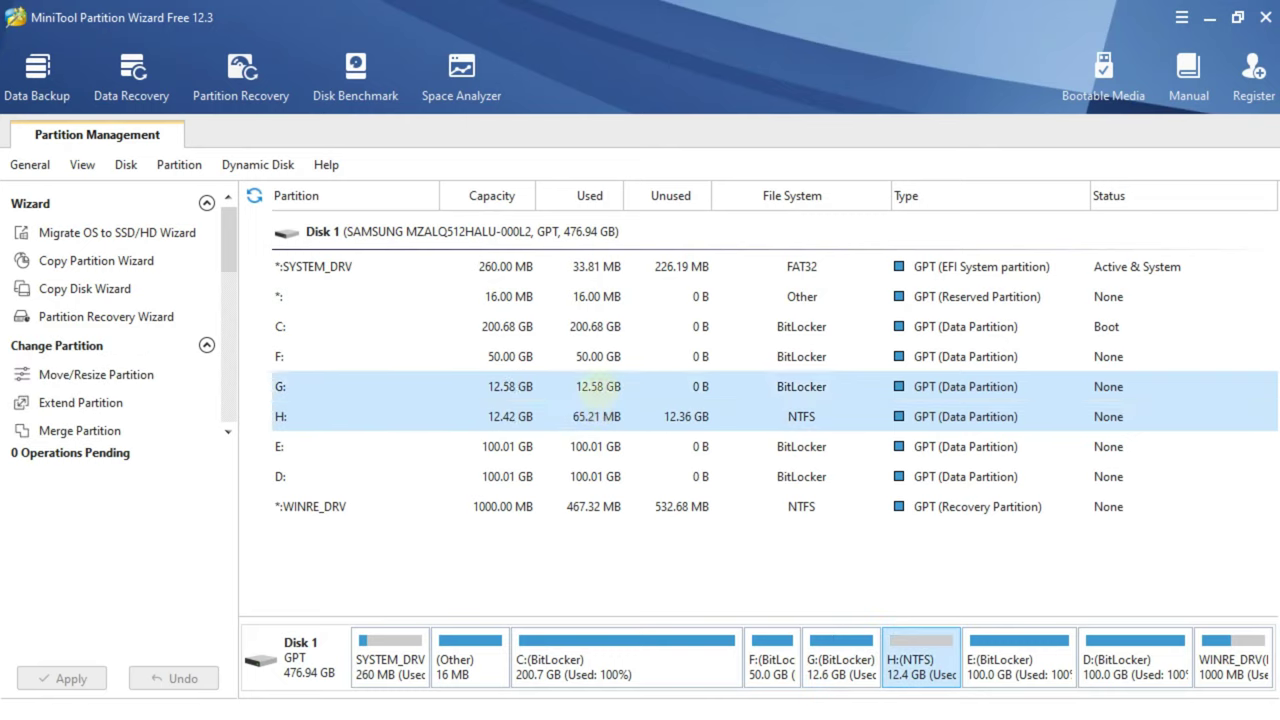
click(598, 386)
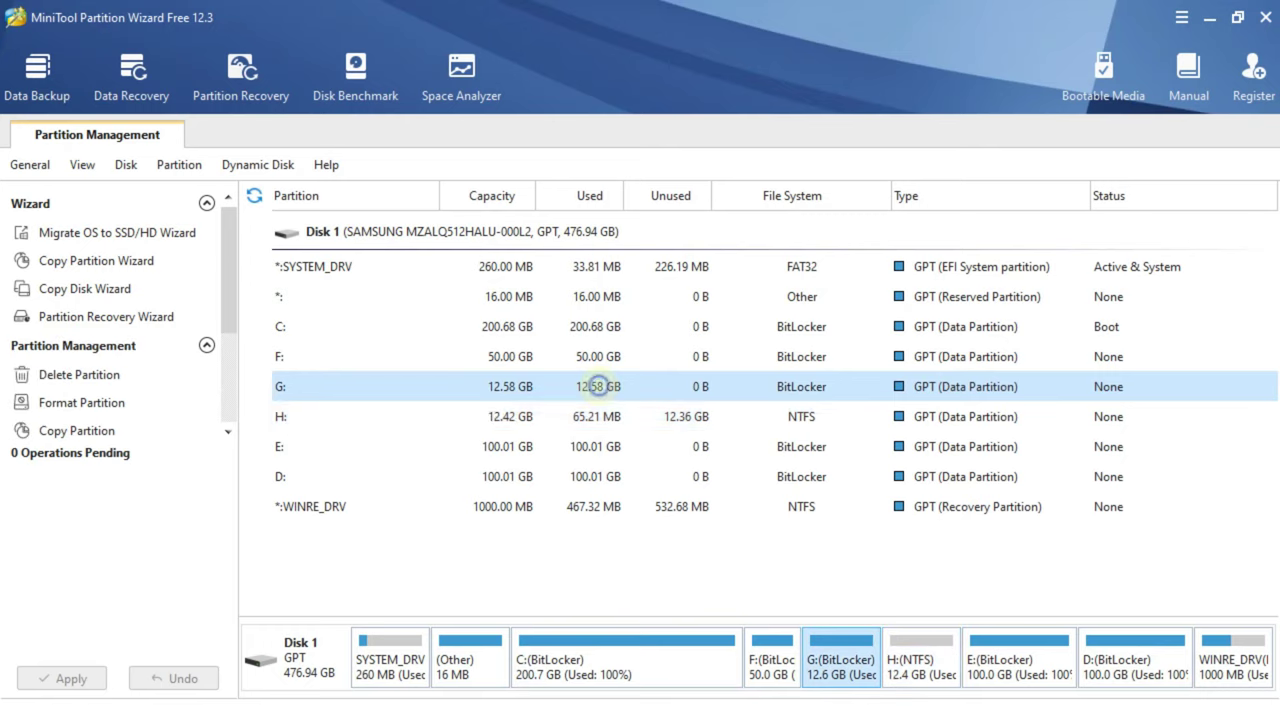
click(598, 412)
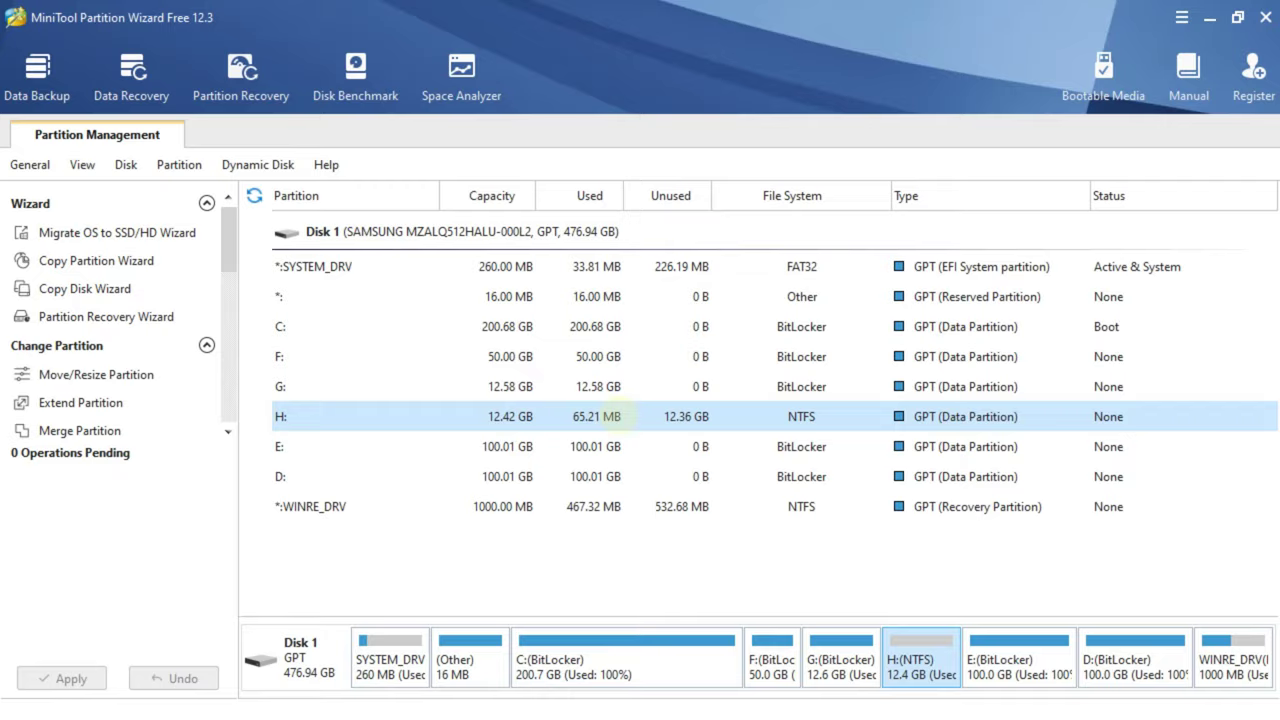
Switch to File Explorer, refresh the drives under This PC and open Local Disk (H:)
key(super+e)
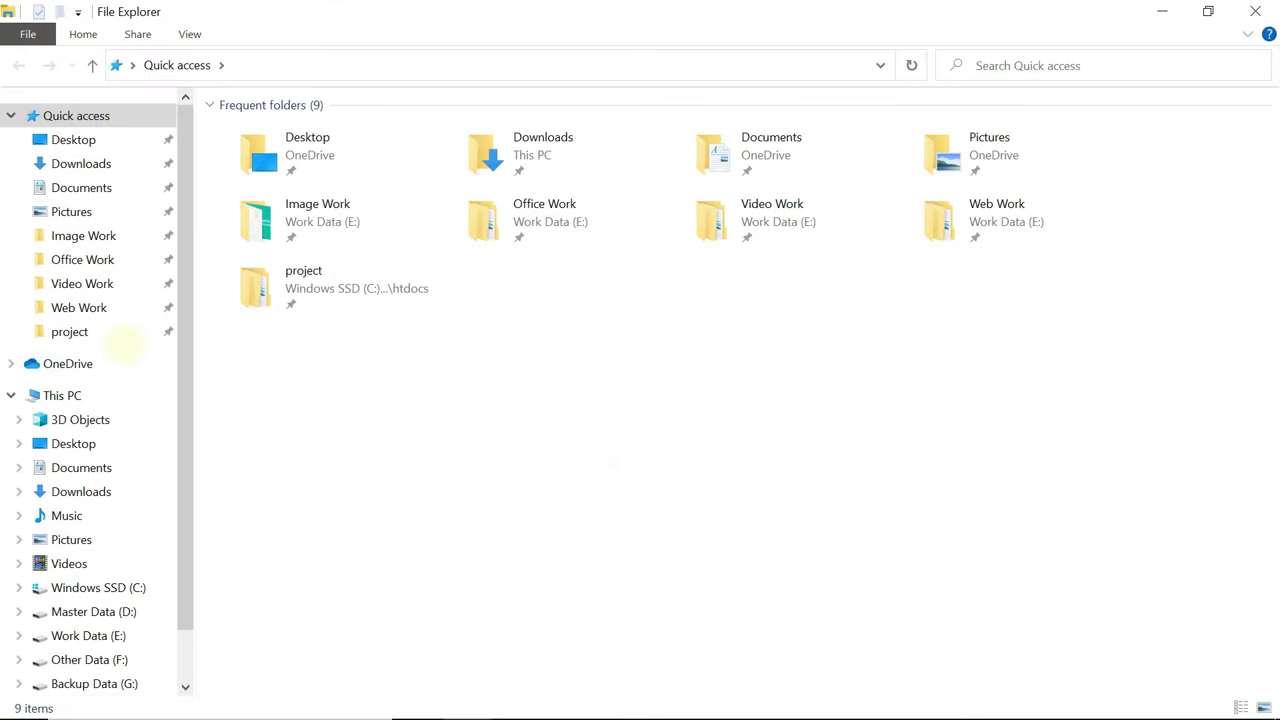
click(62, 395)
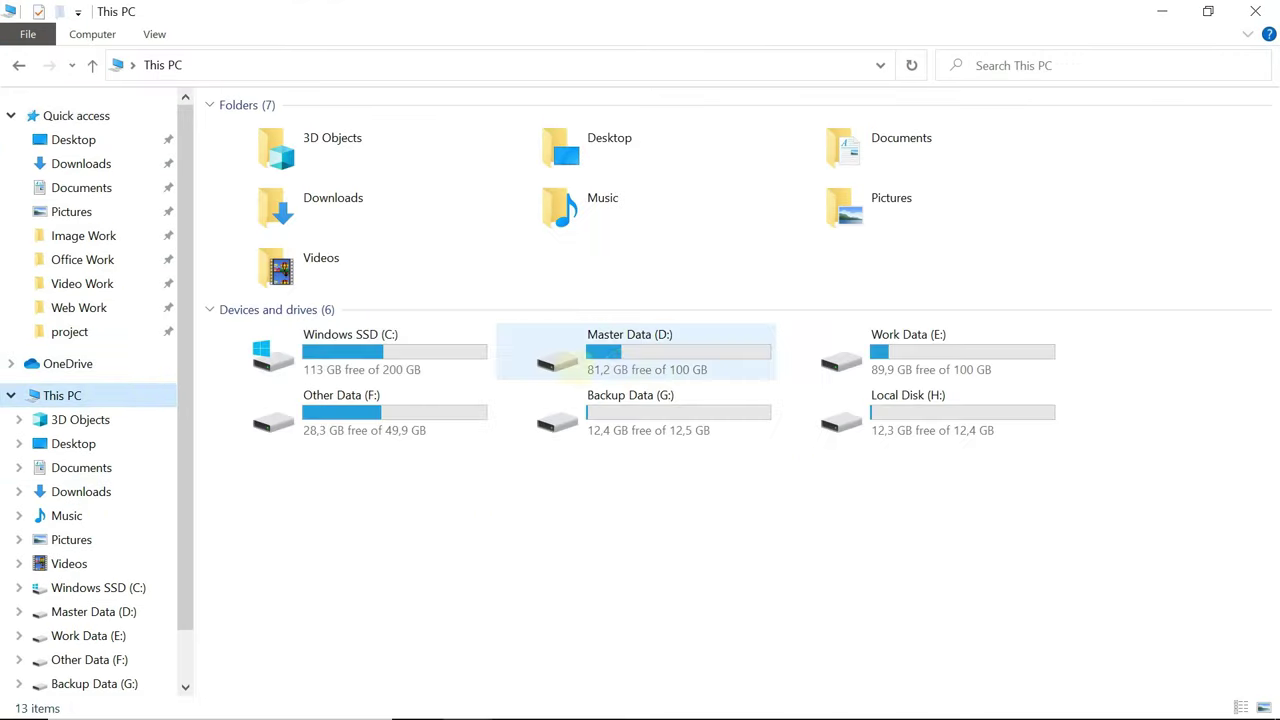
right_click(786, 503)
mouse_move(749, 331)
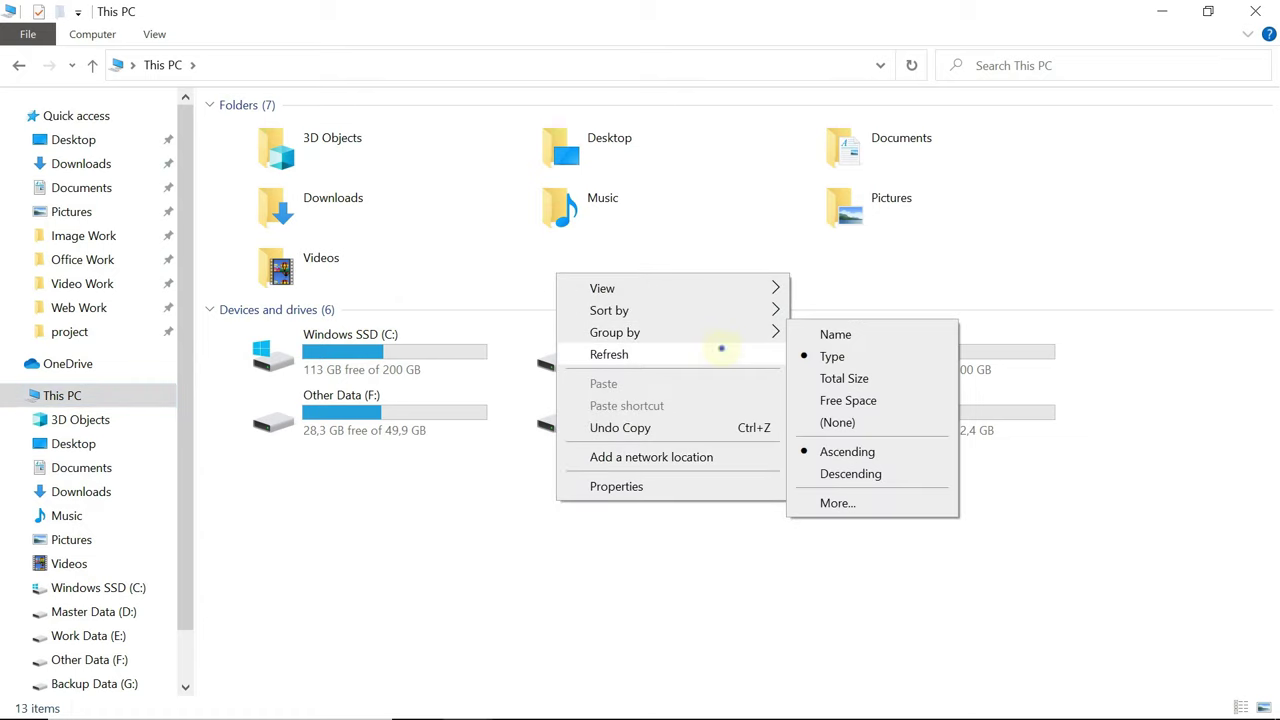
click(722, 352)
click(927, 418)
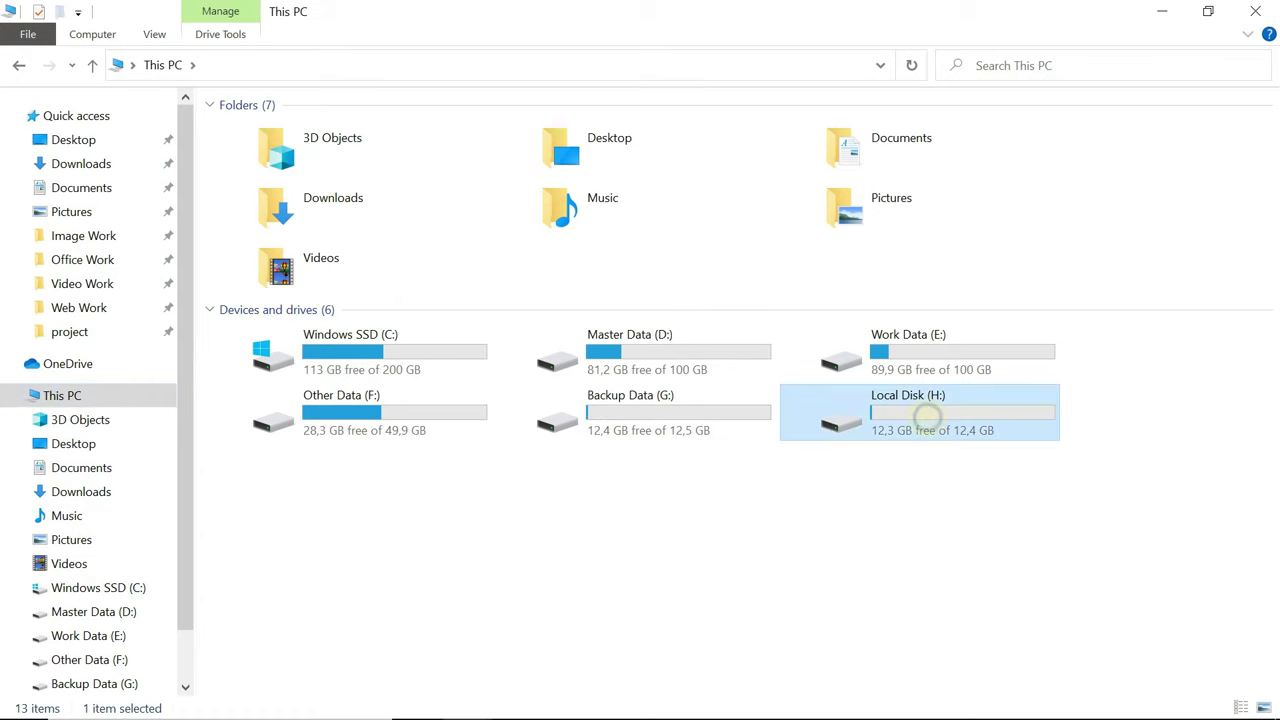
double_click(927, 418)
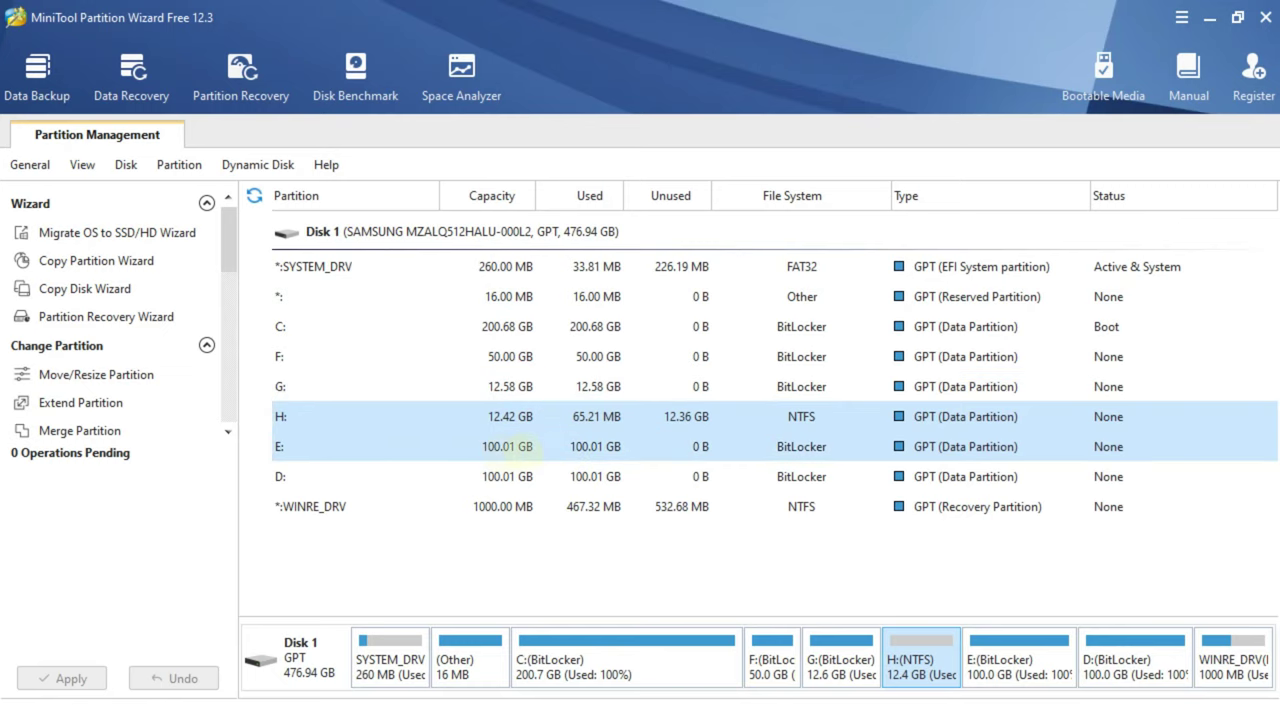
Check partitions E: and G: in the list, then select partition H: and start Extend Partition
click(522, 450)
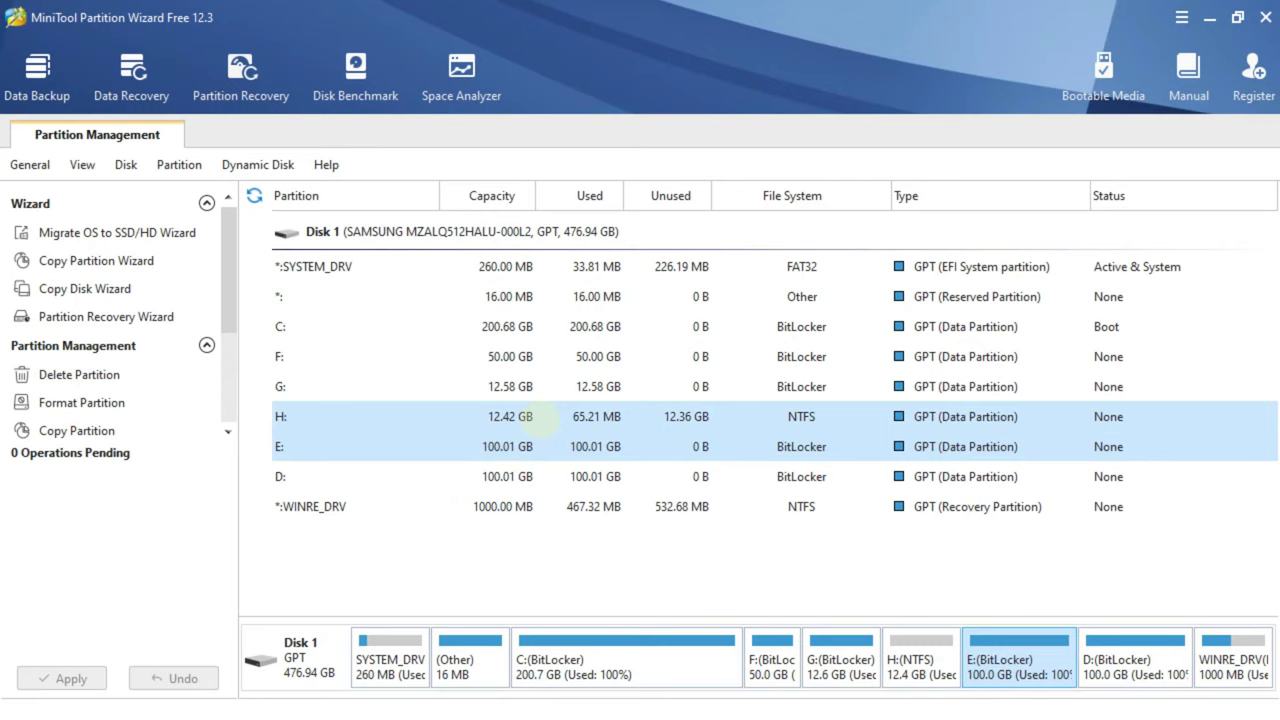
click(510, 386)
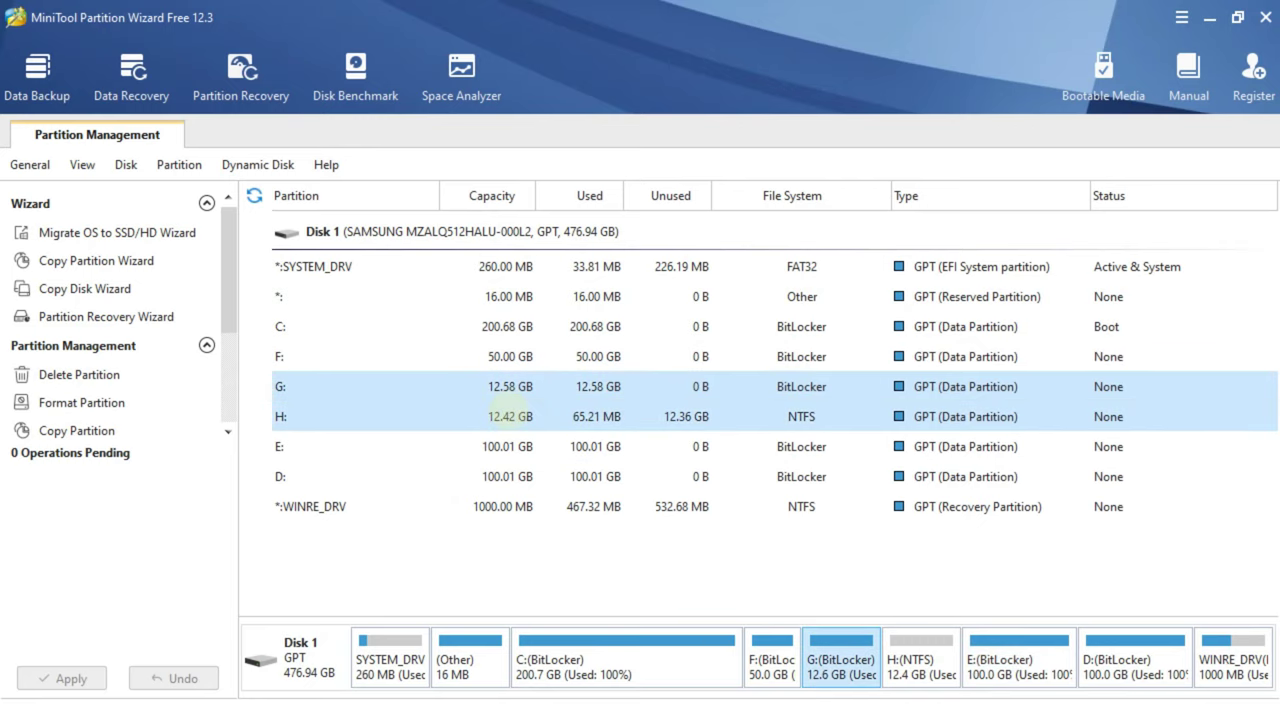
click(505, 416)
click(80, 402)
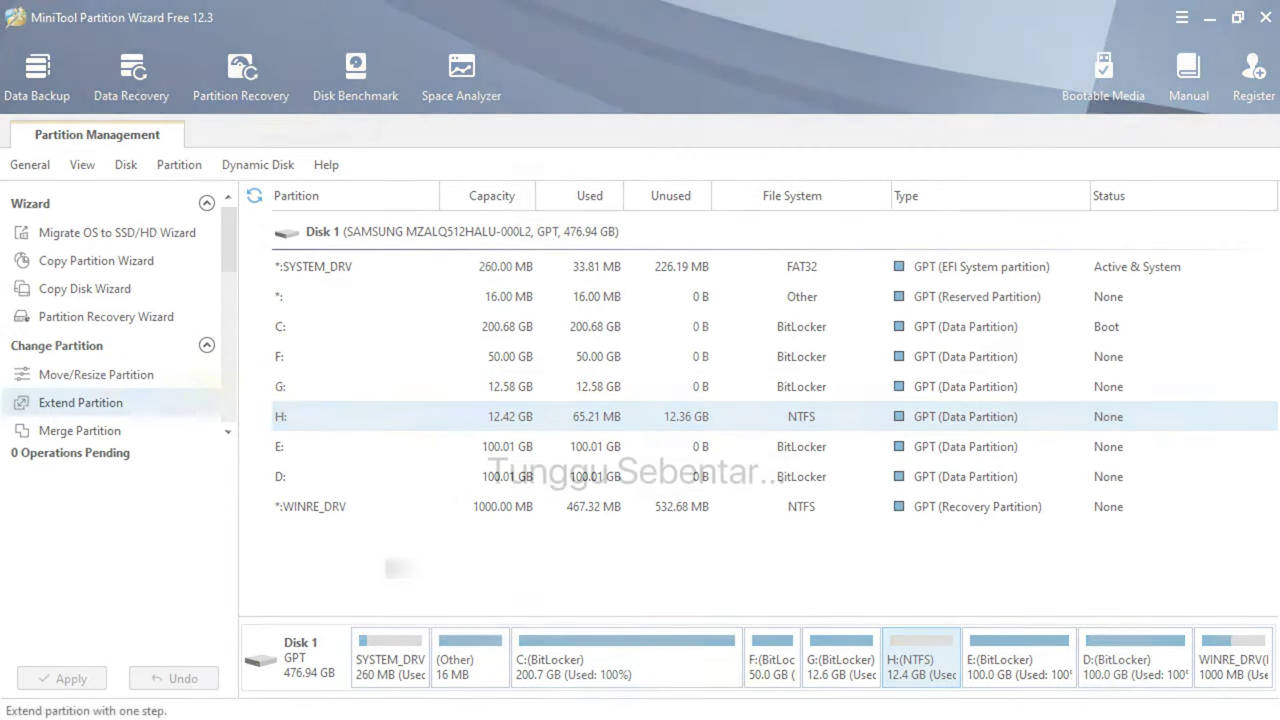